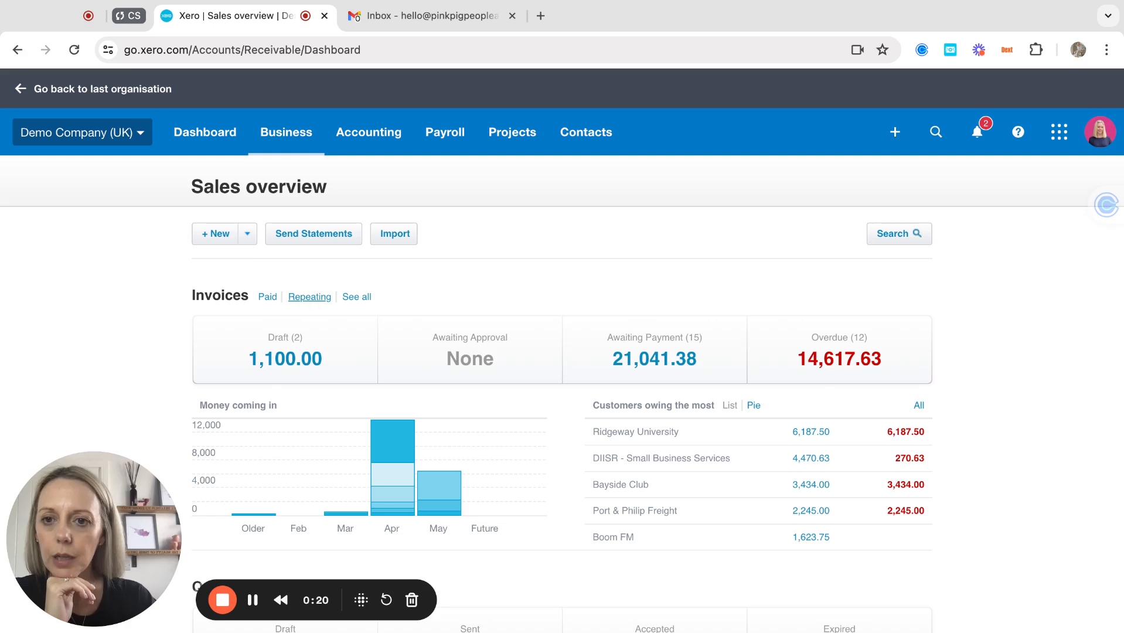
# Dismiss the Stripe Auto pay promotion in the repeating invoices list and show all invoices.
pyautogui.click(303, 303)
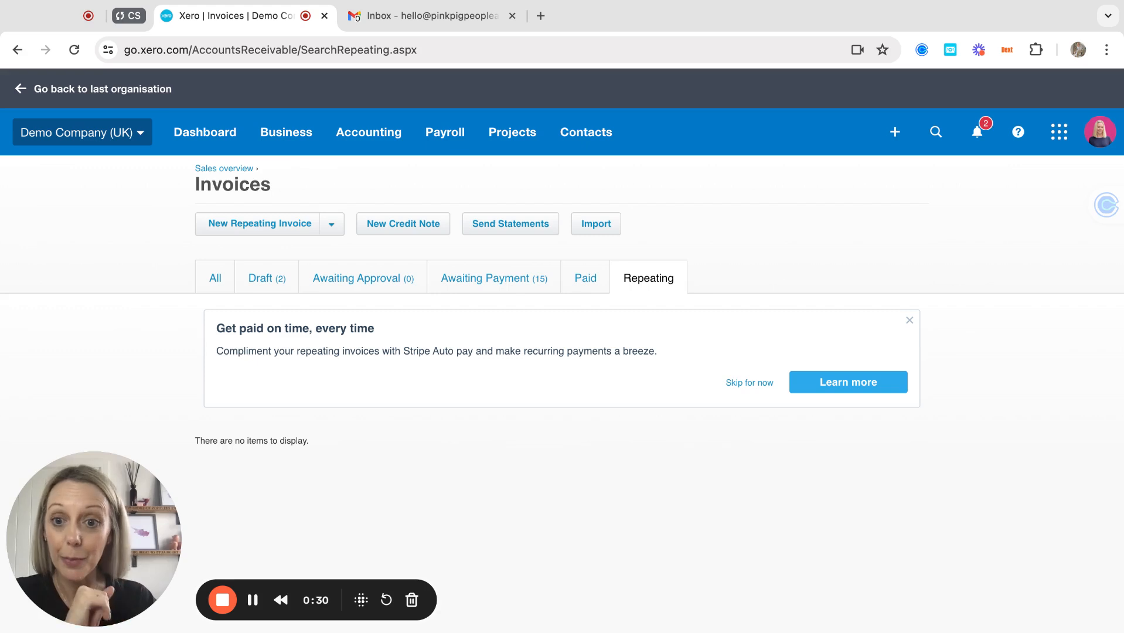
pyautogui.click(909, 324)
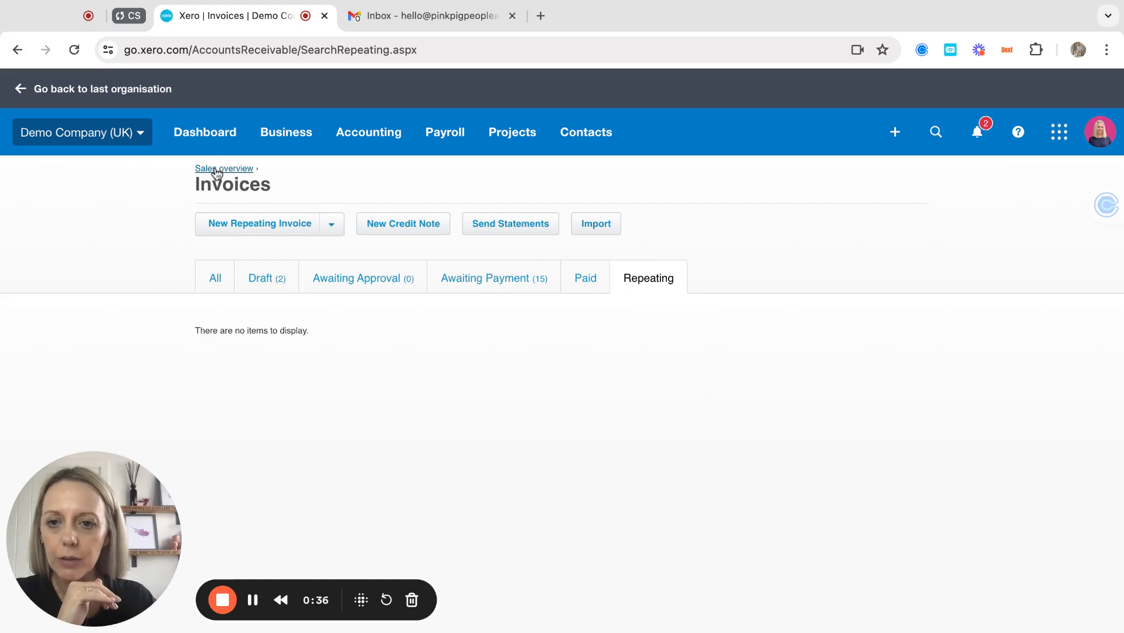
pyautogui.click(207, 280)
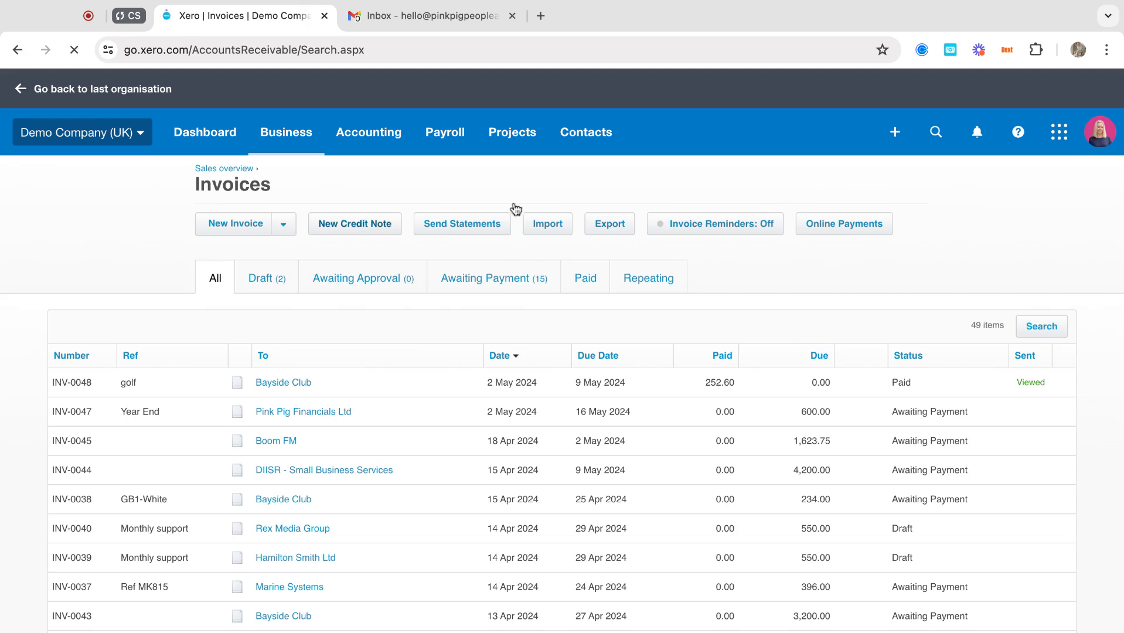
# Start a new repeating invoice from the invoices list.
pyautogui.click(895, 132)
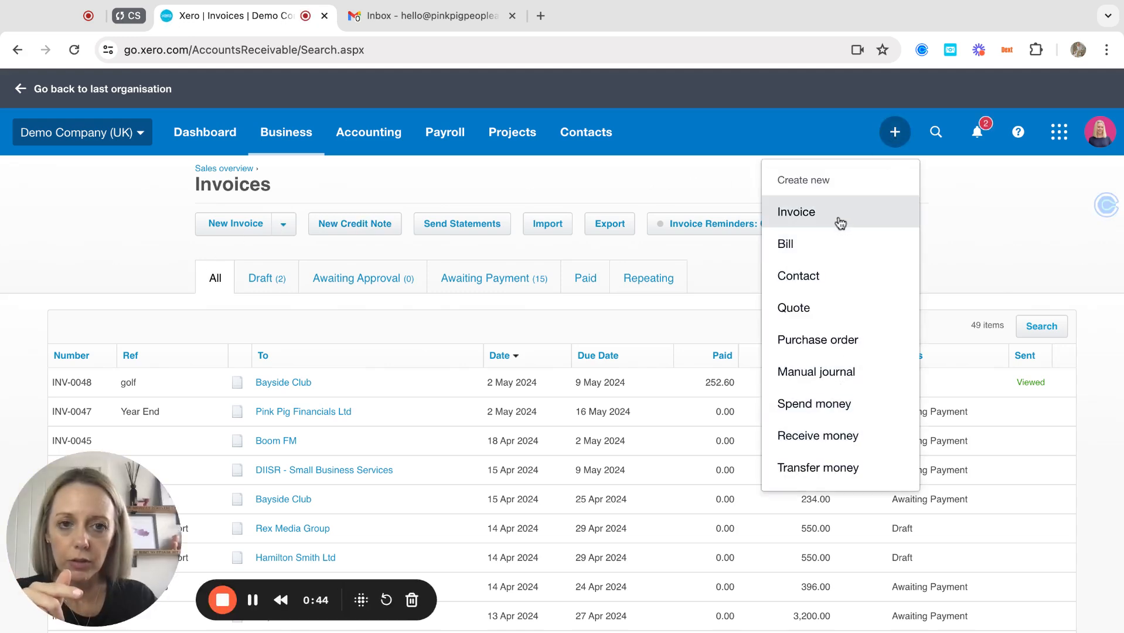
pyautogui.click(341, 185)
pyautogui.click(283, 225)
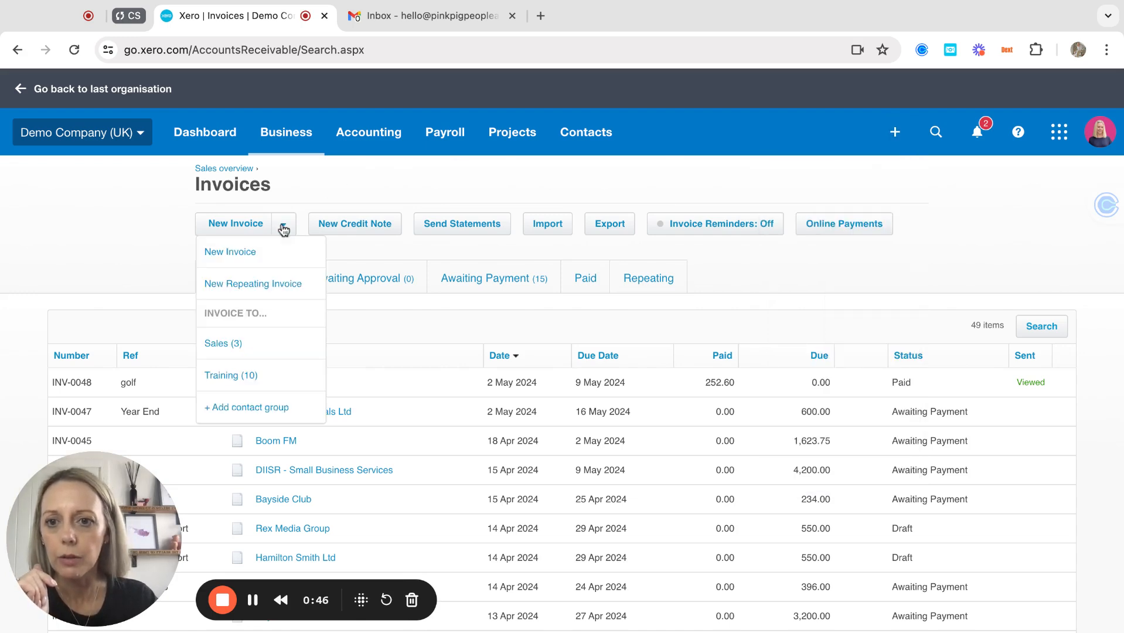
pyautogui.click(260, 286)
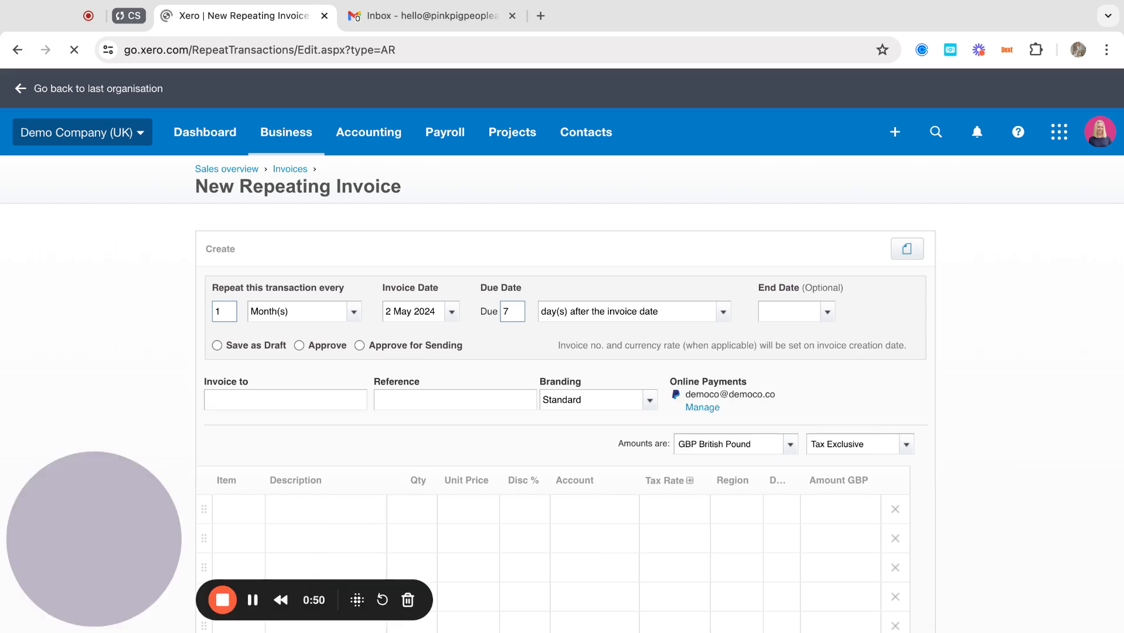
# Check the interval units available for the invoice's repeat frequency.
pyautogui.click(226, 311)
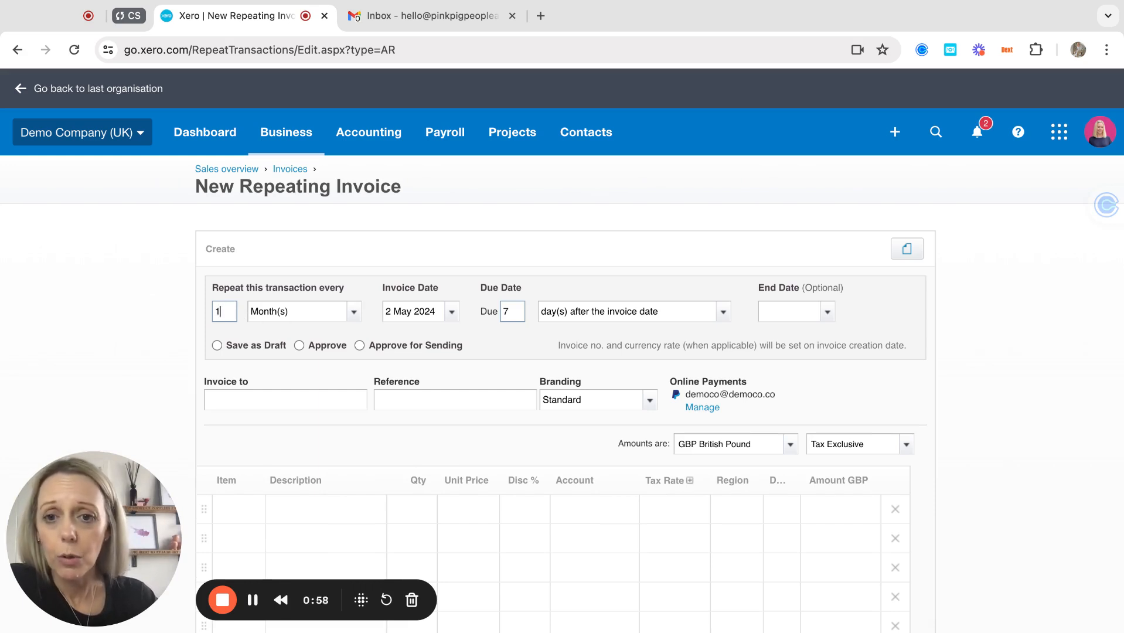
pyautogui.click(354, 314)
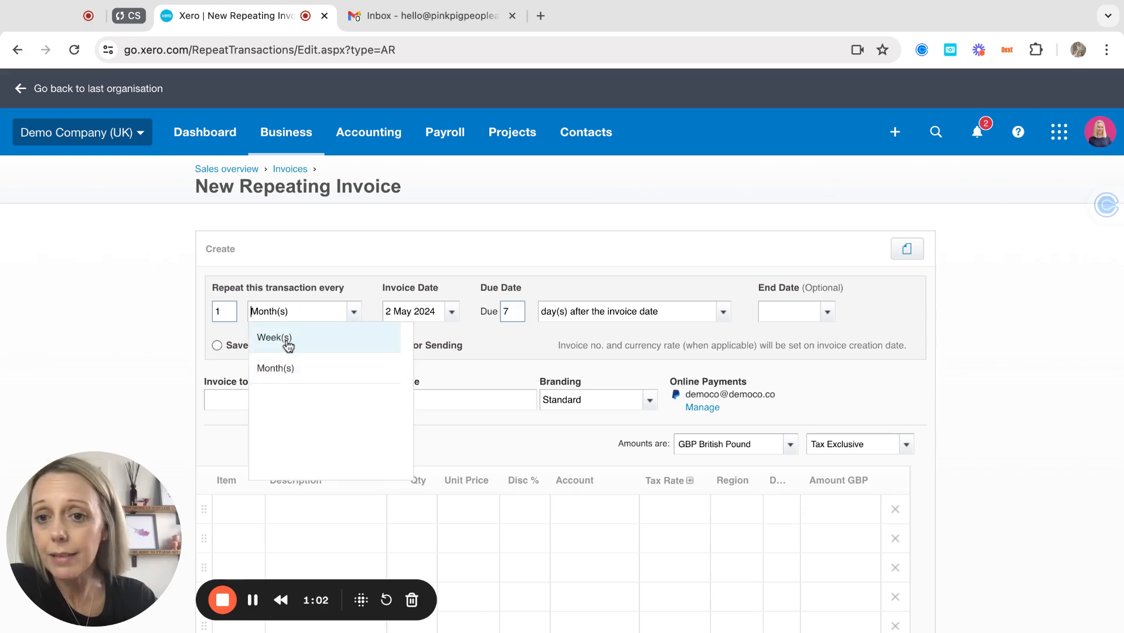
pyautogui.click(354, 313)
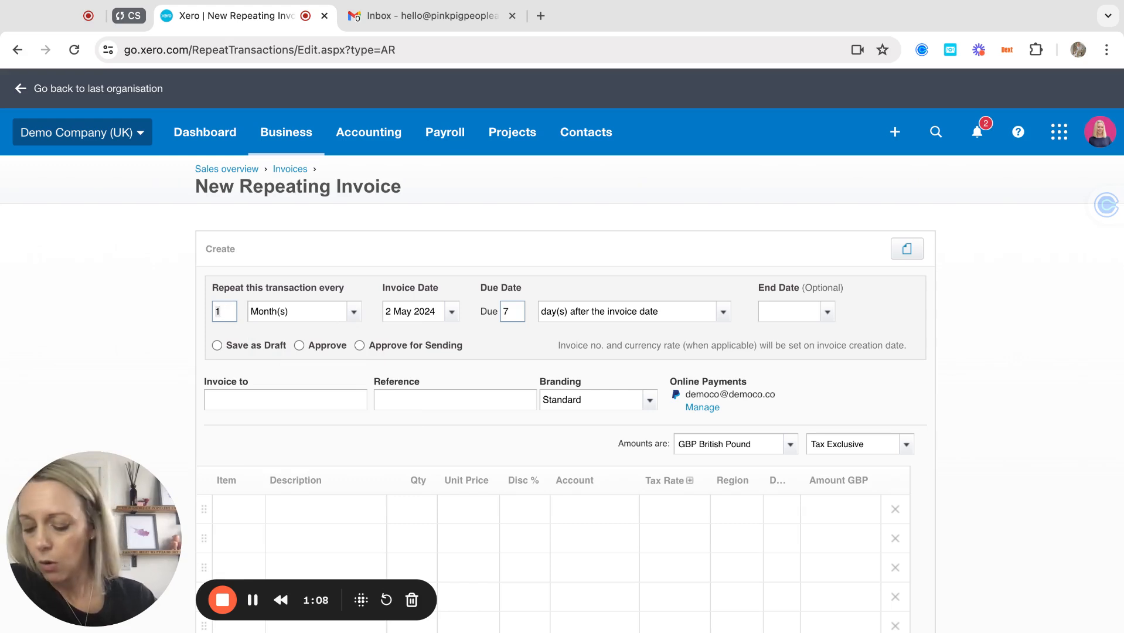
pyautogui.press('Tab')
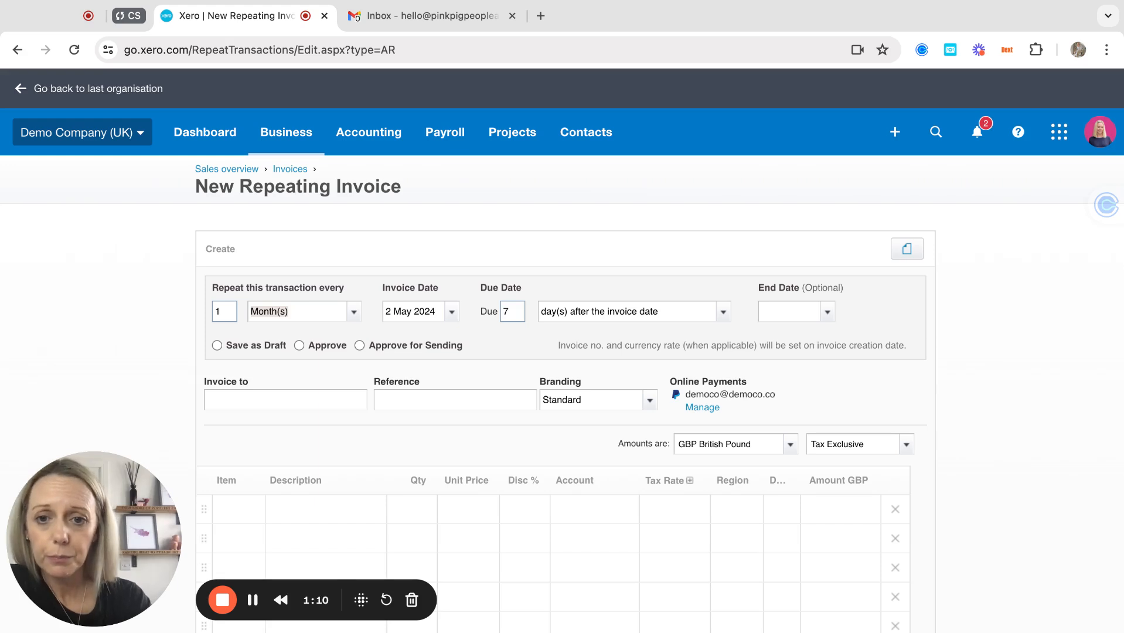
pyautogui.press('Tab')
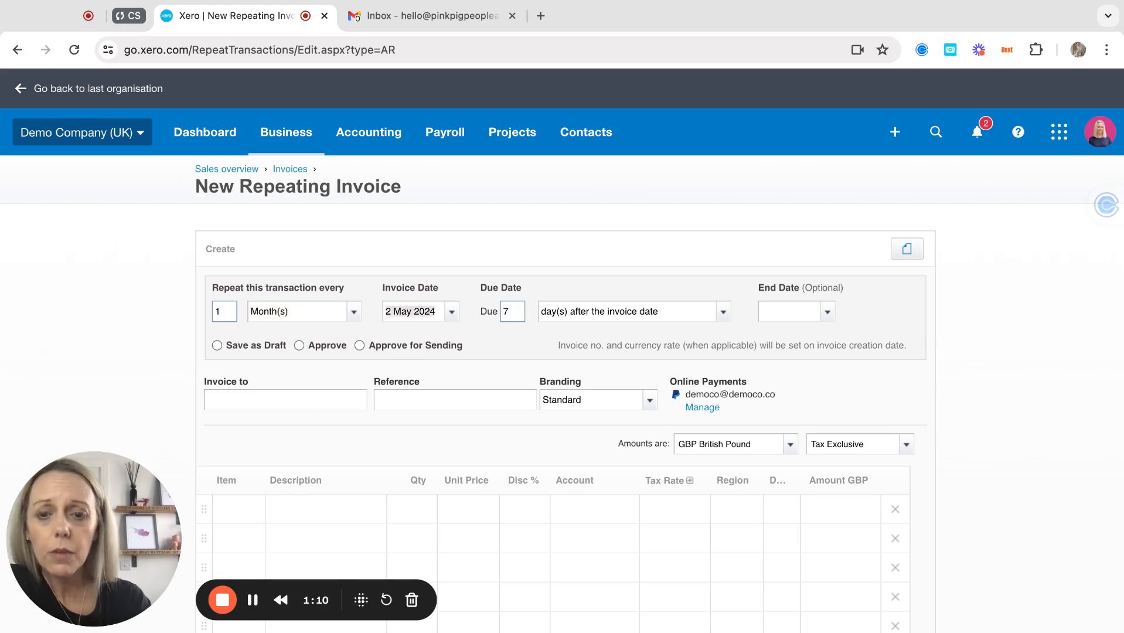
# Try 1 May 2024 as the invoice date and acknowledge the notice about it.
pyautogui.click(452, 310)
pyautogui.click(515, 395)
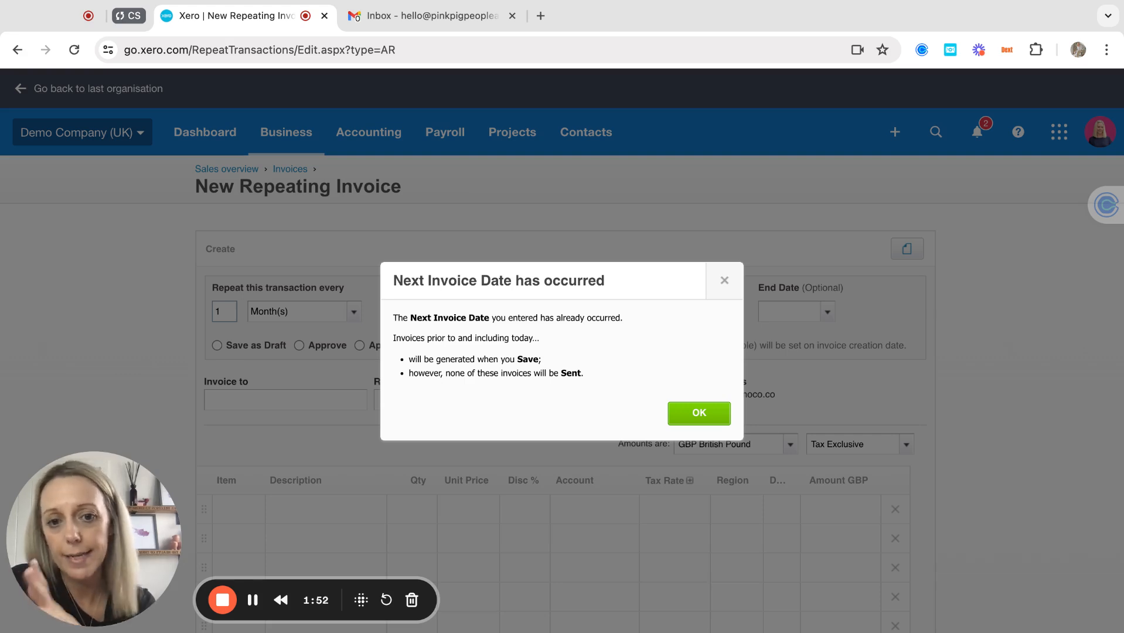
pyautogui.press('Return')
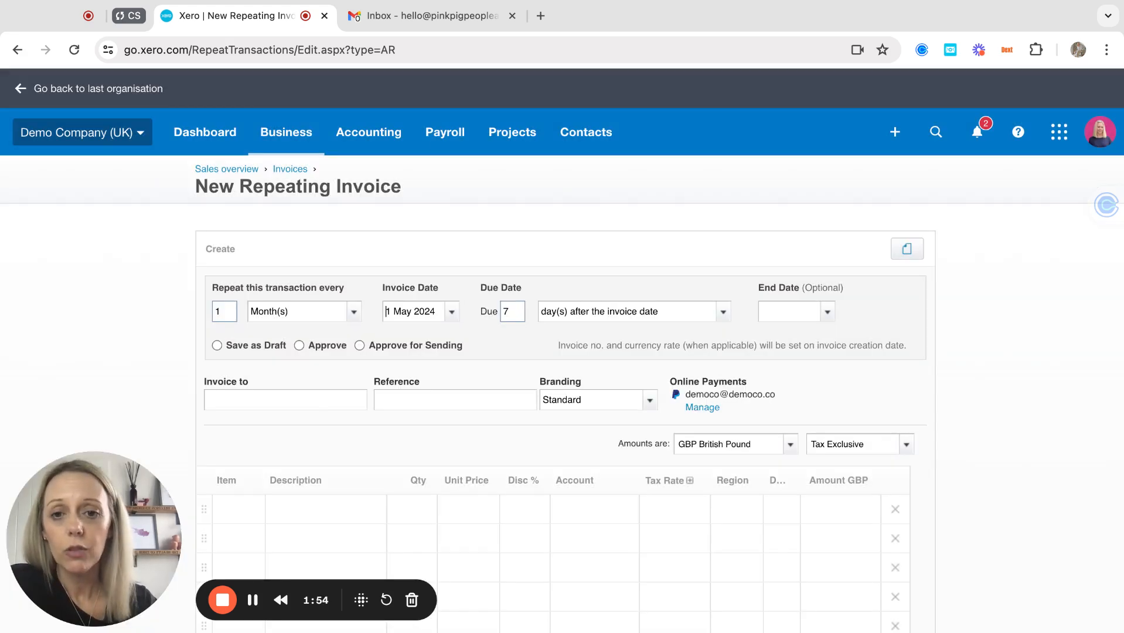
# Set the invoice date to 1 Jun 2024 and the end date to 1 May 2025.
pyautogui.click(453, 311)
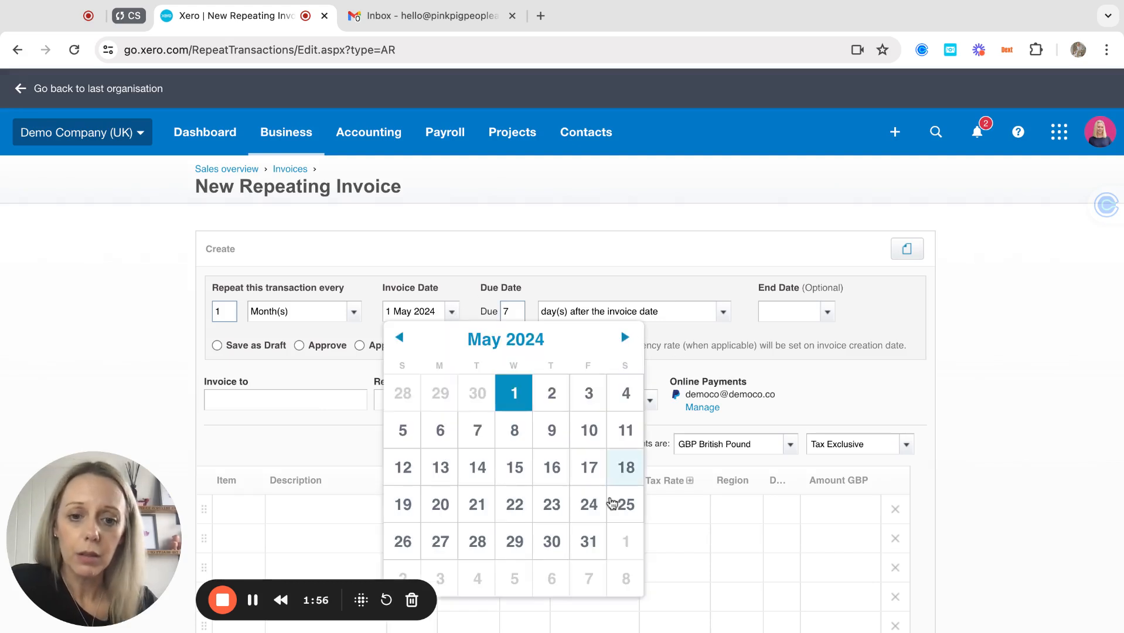
pyautogui.click(626, 541)
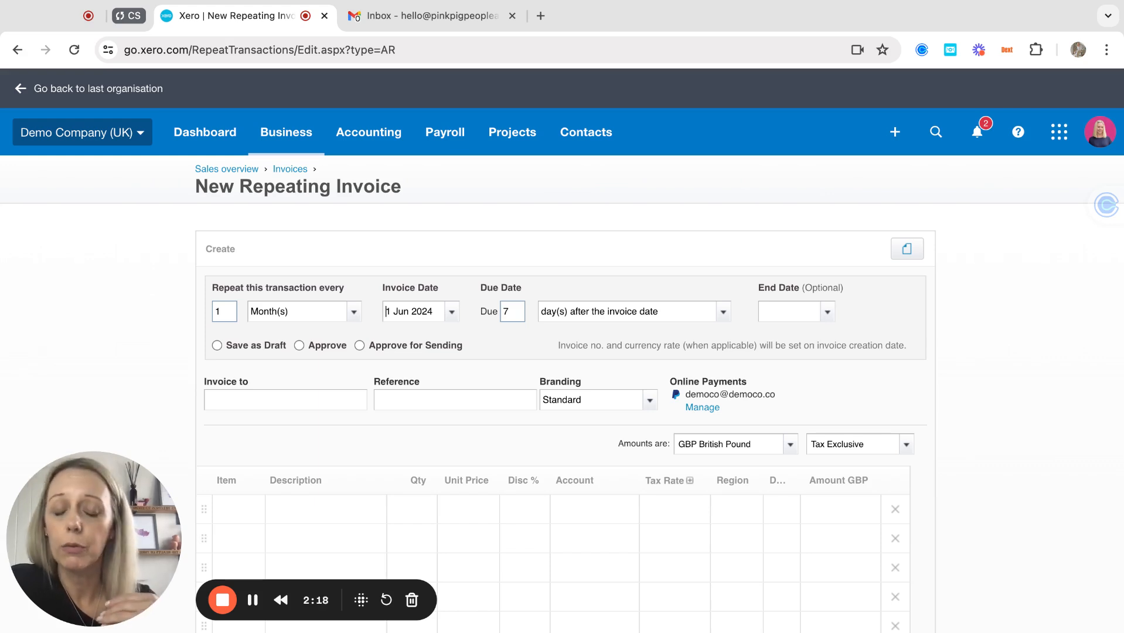
pyautogui.click(783, 315)
pyautogui.click(829, 318)
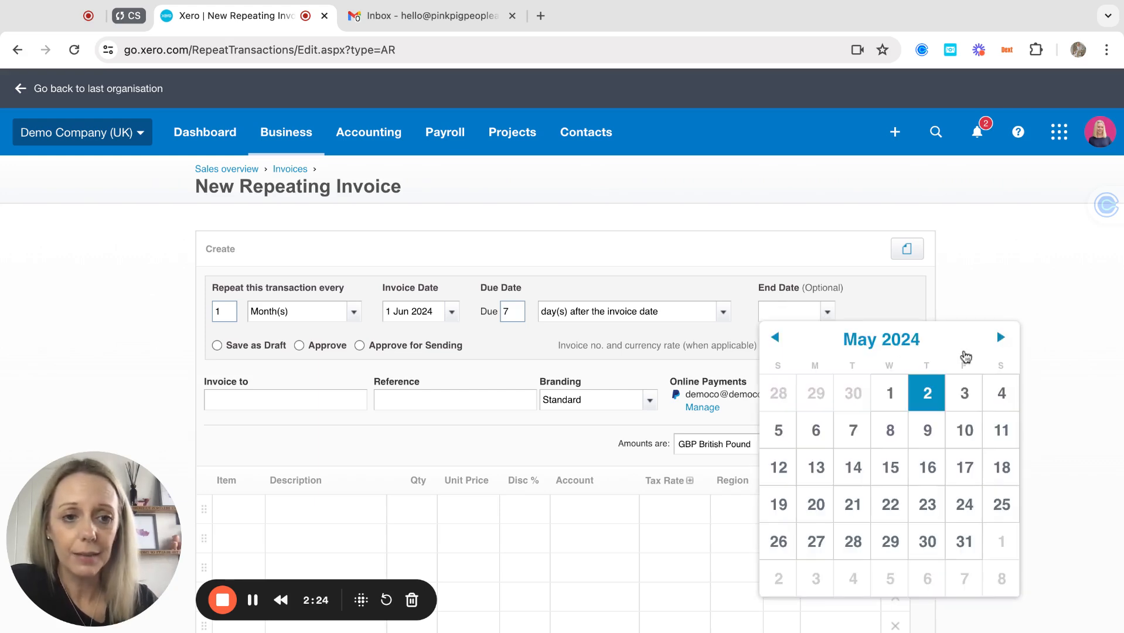
pyautogui.click(1001, 338)
pyautogui.click(1001, 338)
pyautogui.click(1001, 338)
pyautogui.click(1001, 338)
pyautogui.click(1001, 337)
pyautogui.click(1001, 337)
pyautogui.click(1001, 338)
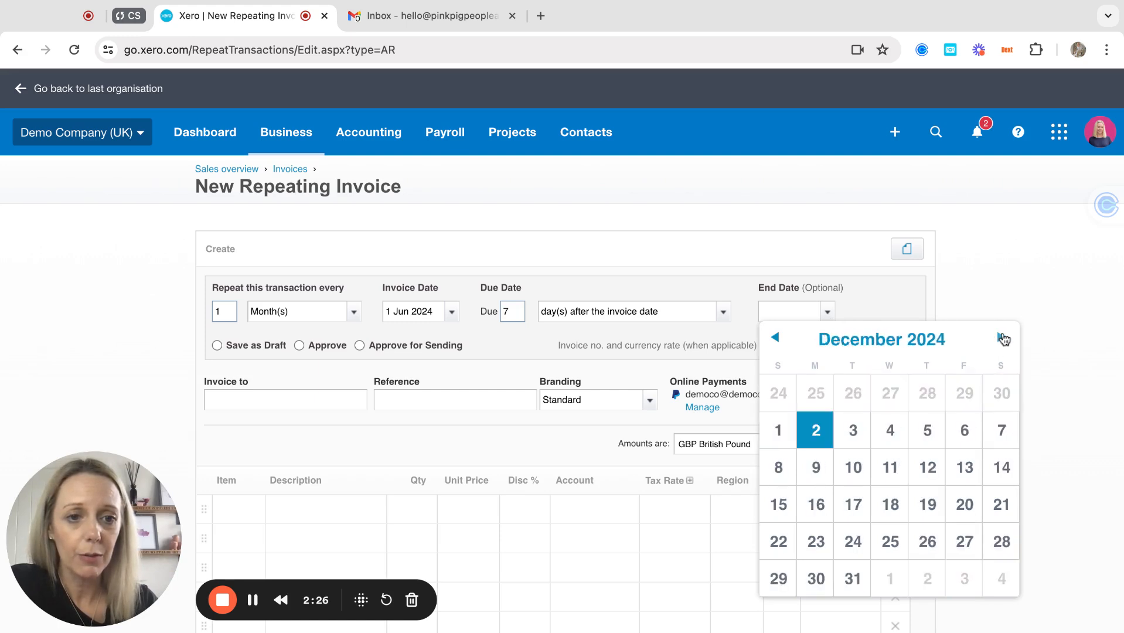
pyautogui.click(1000, 338)
pyautogui.click(1001, 338)
pyautogui.click(1001, 337)
pyautogui.click(1001, 338)
pyautogui.click(1001, 337)
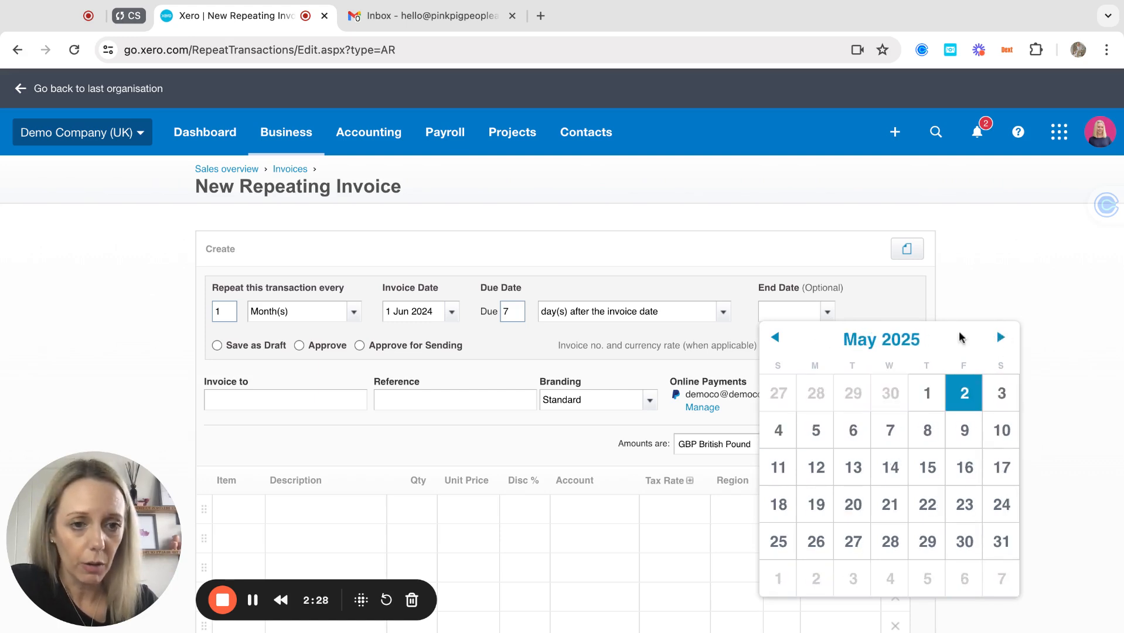
pyautogui.click(927, 395)
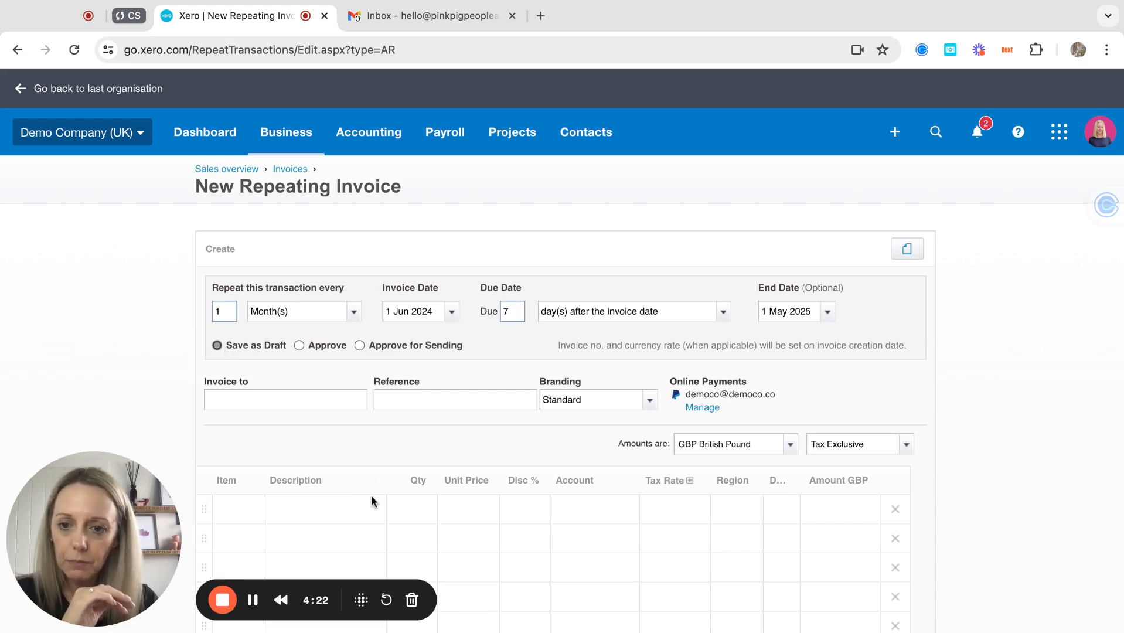
# Fill the first invoice line with the description "VA Hourly rate", quantity 1 and unit price 45.
pyautogui.click(310, 509)
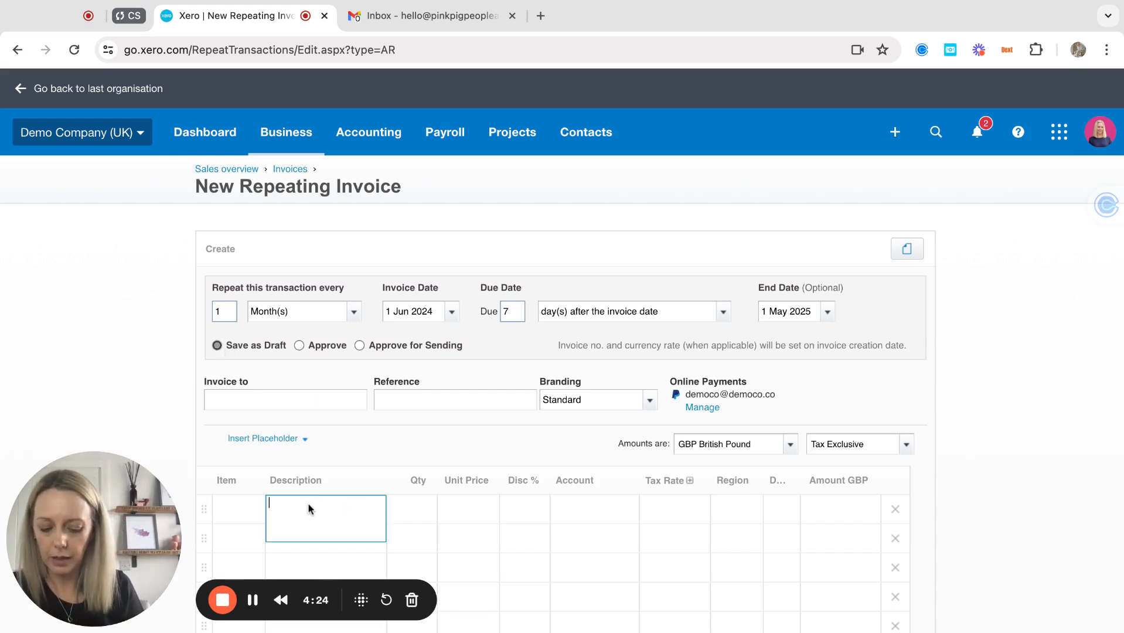
pyautogui.write('VA Hourly rate')
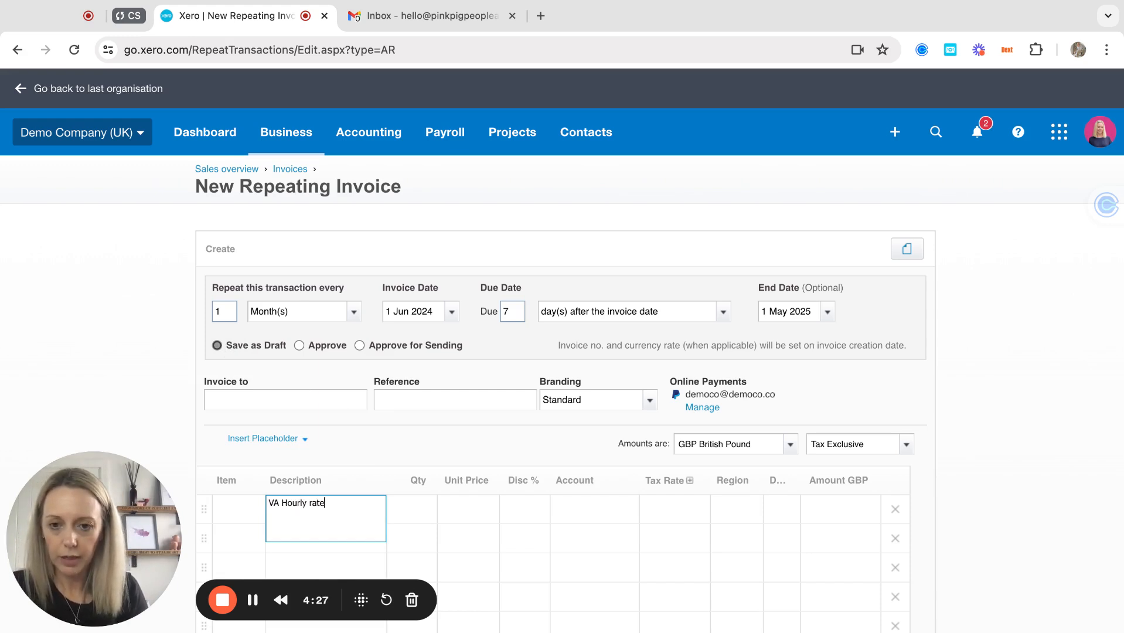
pyautogui.press('Tab')
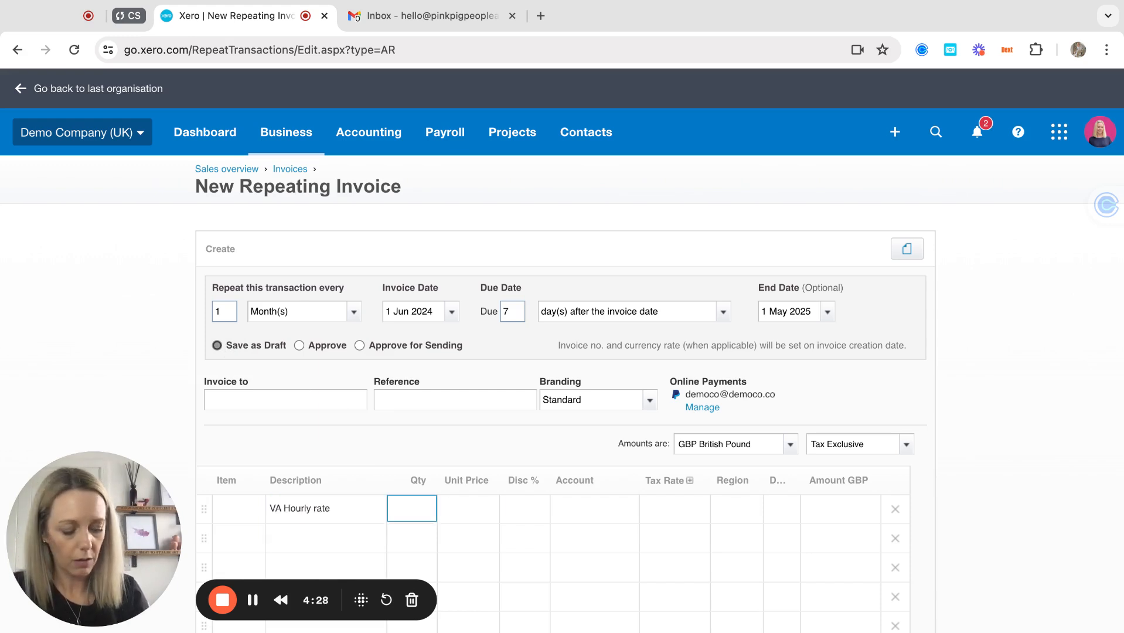
pyautogui.press('Tab')
pyautogui.click(431, 504)
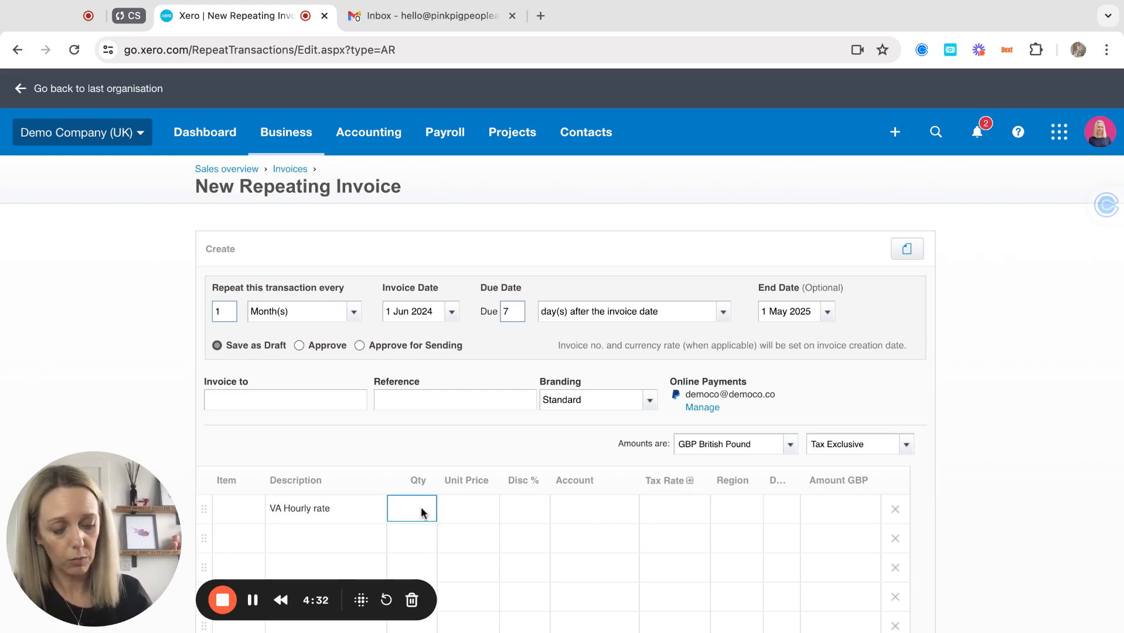
pyautogui.write('1')
pyautogui.press('Tab')
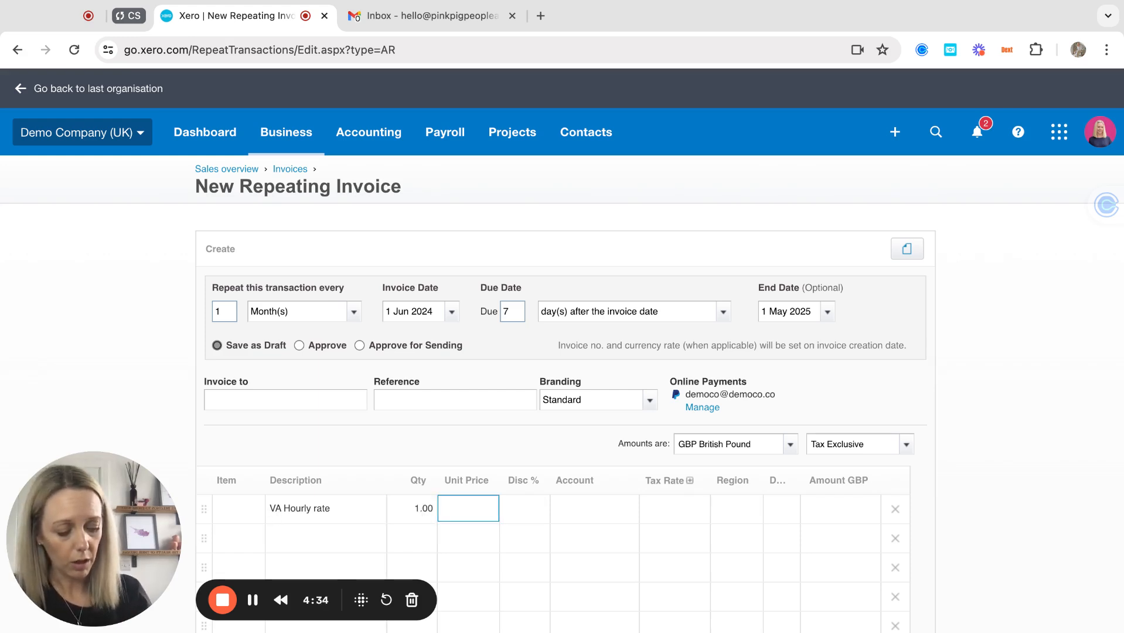
pyautogui.write('45')
pyautogui.press('Tab')
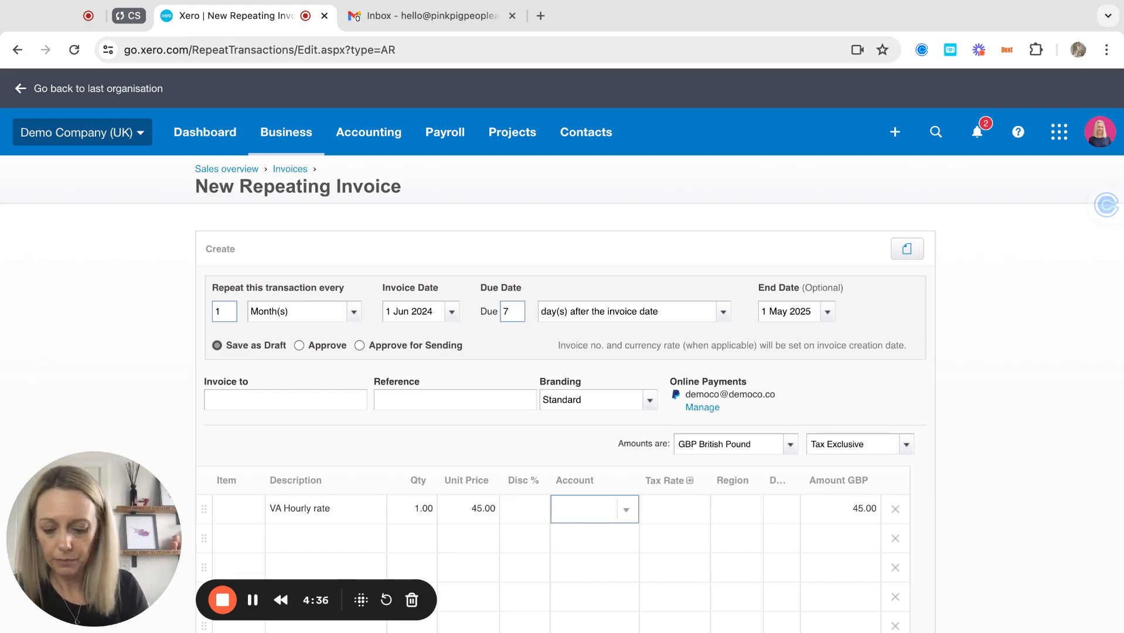
# Code the VA Hourly rate line to account 210 - Sales Type B, with region West and tracking option HR.
pyautogui.write('sales')
pyautogui.press('Down')
pyautogui.press('Tab')
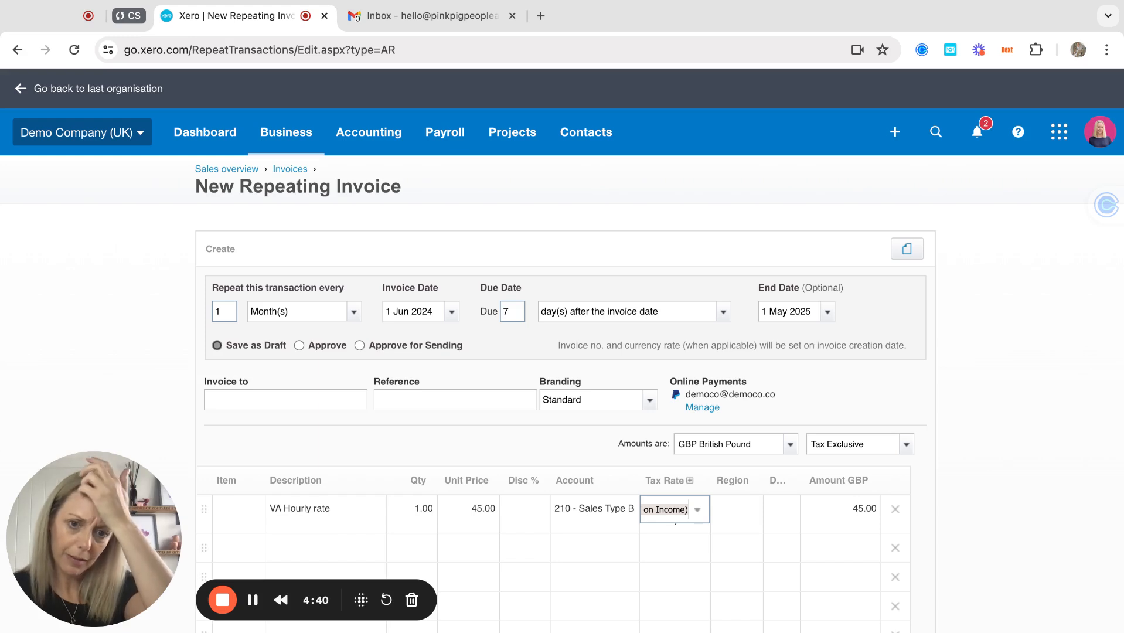
pyautogui.press('Tab')
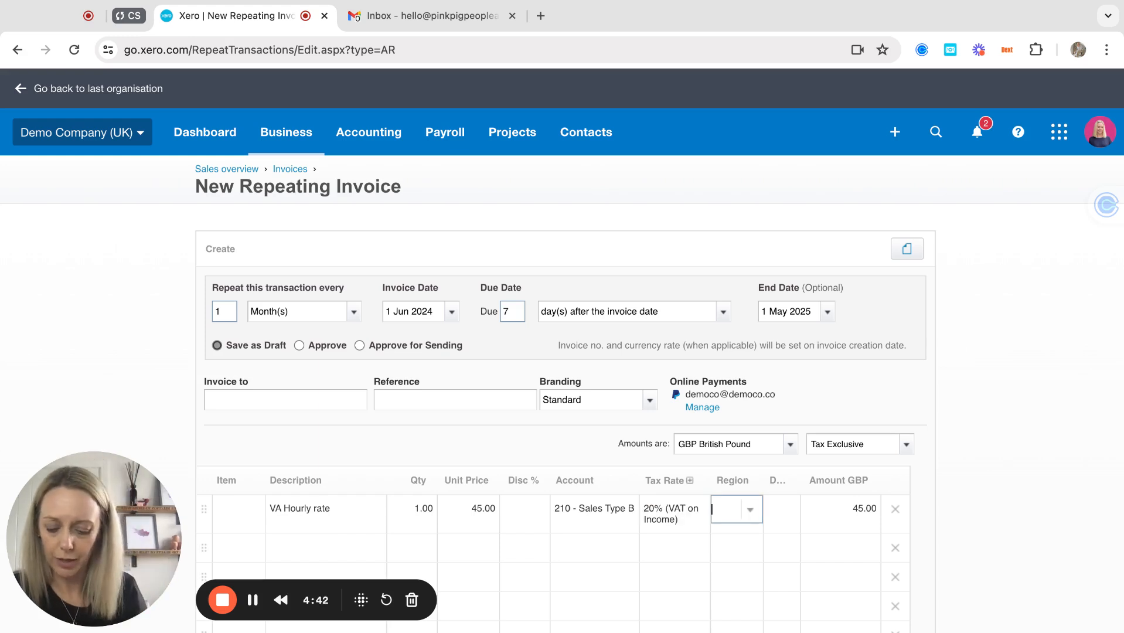
pyautogui.write('we')
pyautogui.press('Tab')
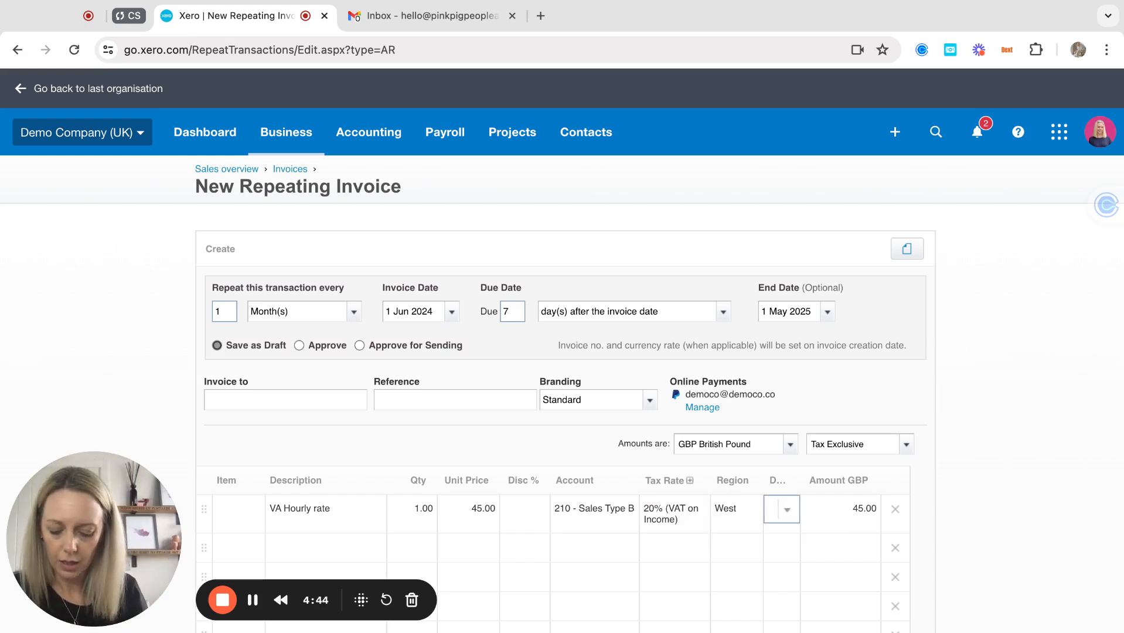
pyautogui.write('hr')
pyautogui.press('Tab')
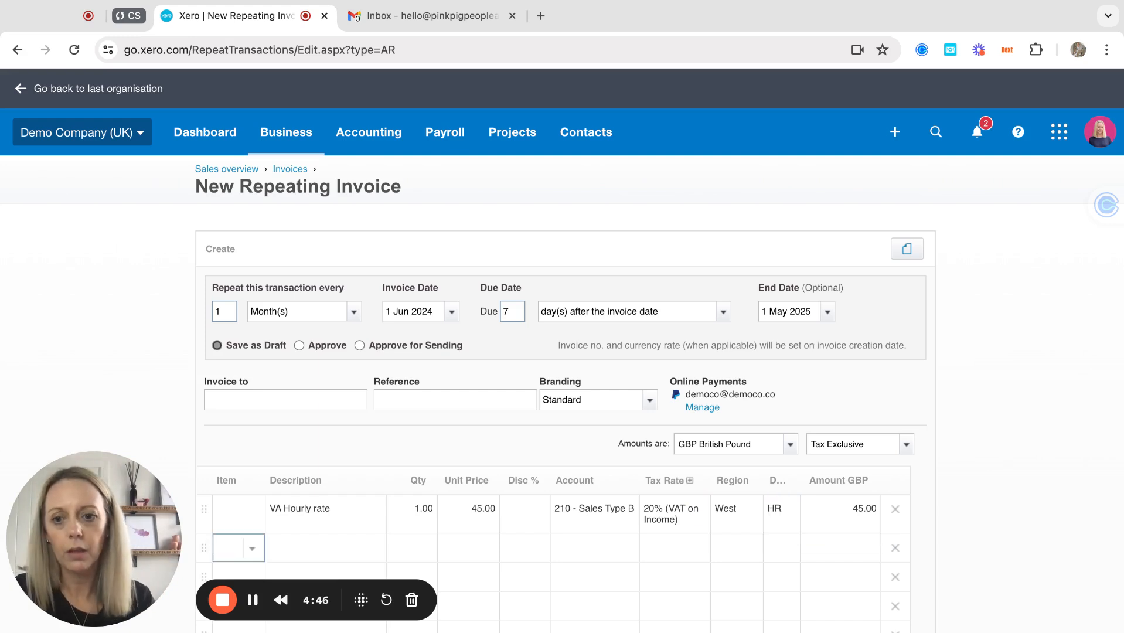
# Add the item "Support-M: Desktop/network support via email & phone" on the second invoice line.
pyautogui.scroll(-3, 206, 502)
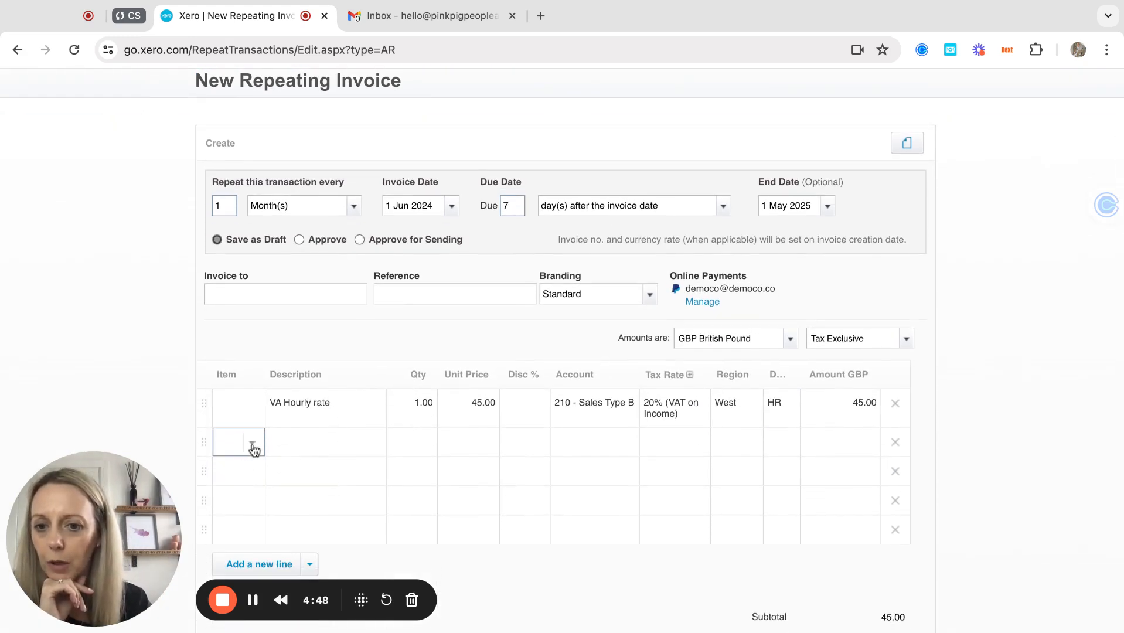
pyautogui.click(253, 449)
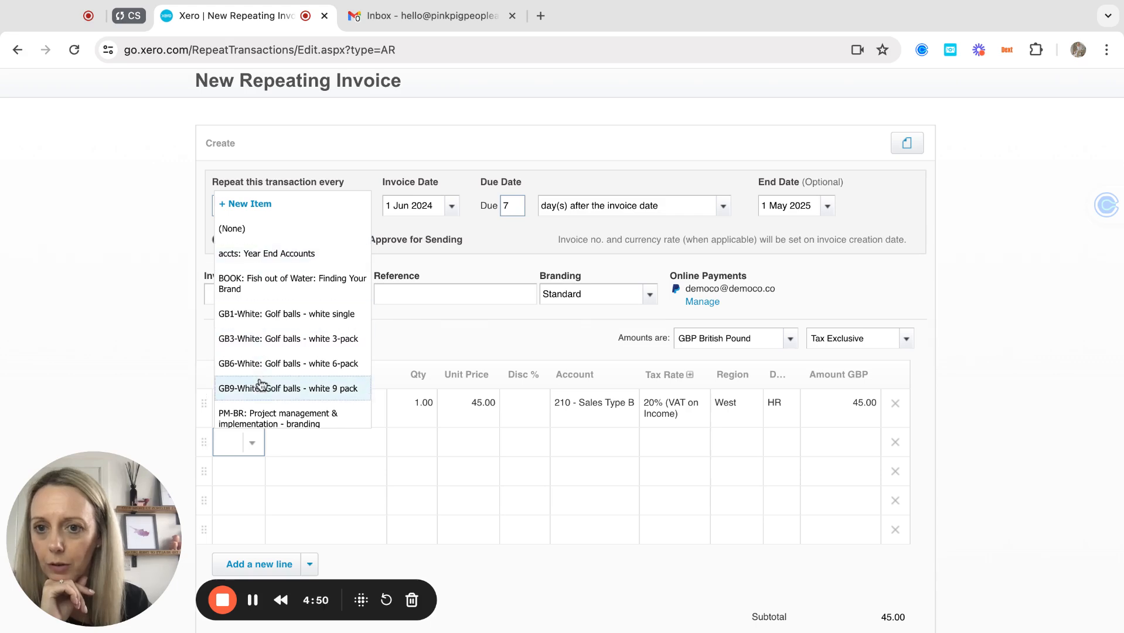
pyautogui.scroll(-4, 262, 385)
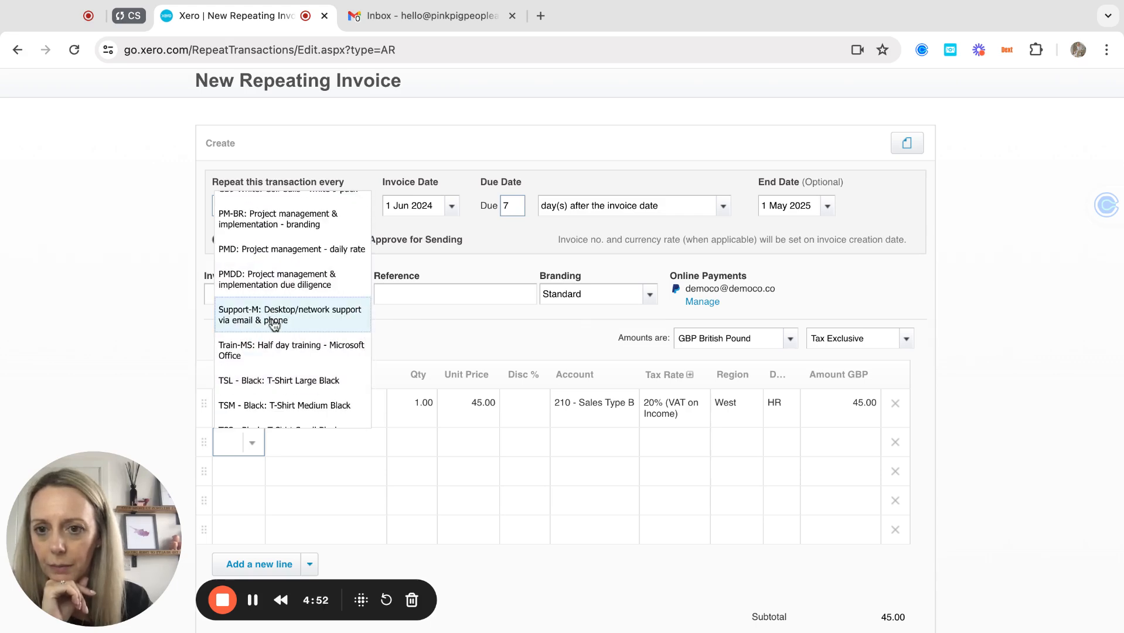
pyautogui.click(269, 316)
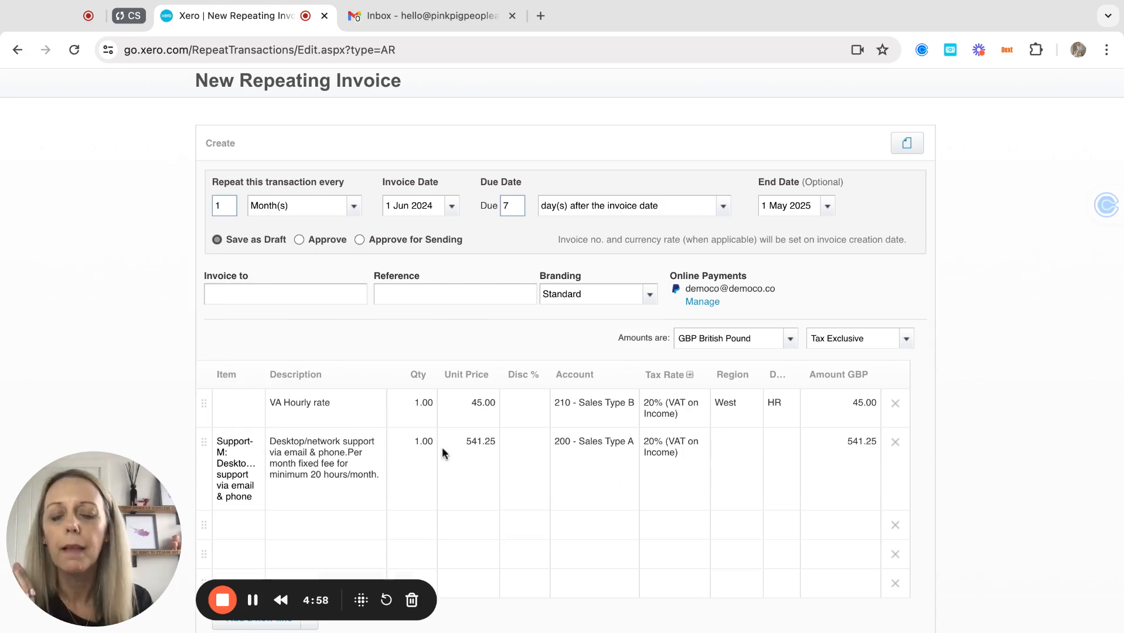
# Address the invoice to Pink Pig Financials Ltd and set the reference to the Month Year placeholder followed by "VA services".
pyautogui.click(254, 294)
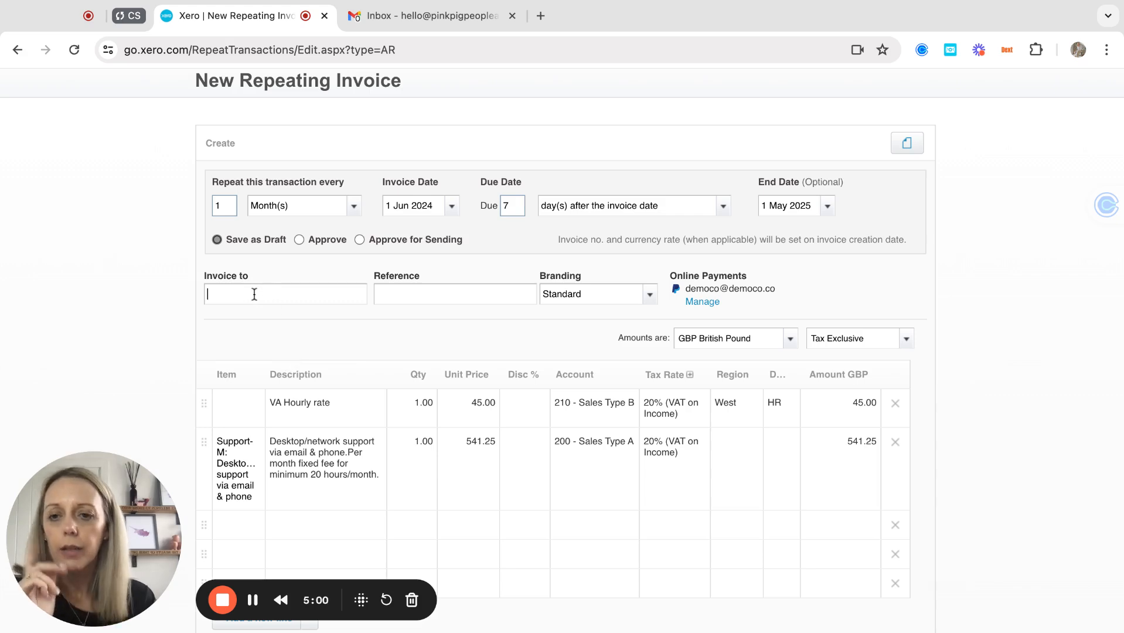
pyautogui.write('pink')
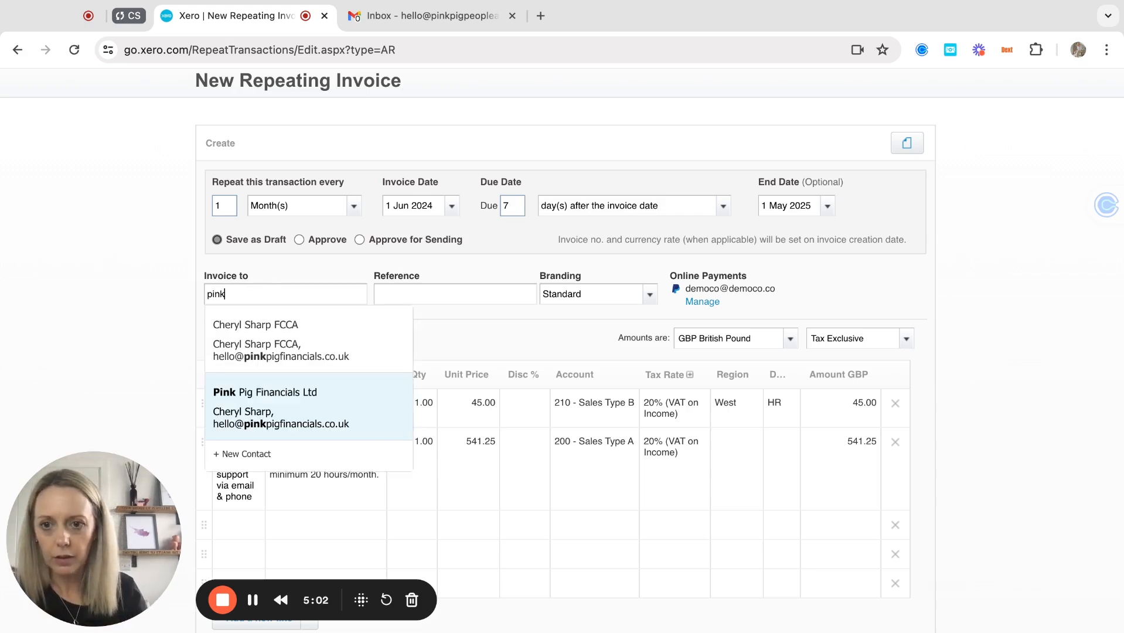
pyautogui.press('Tab')
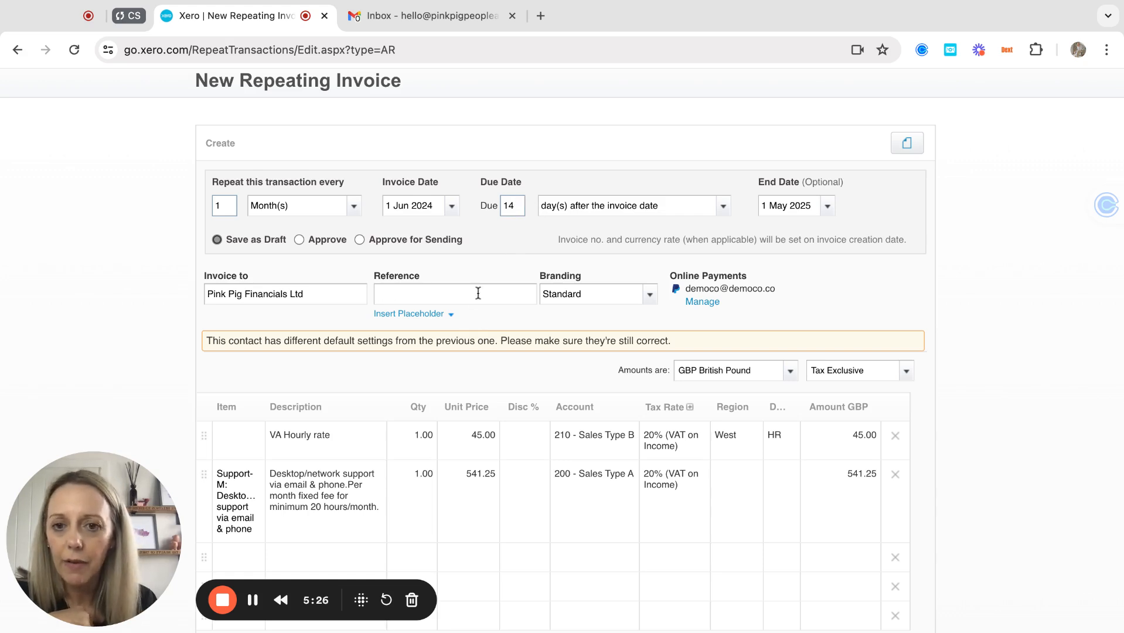
pyautogui.click(441, 316)
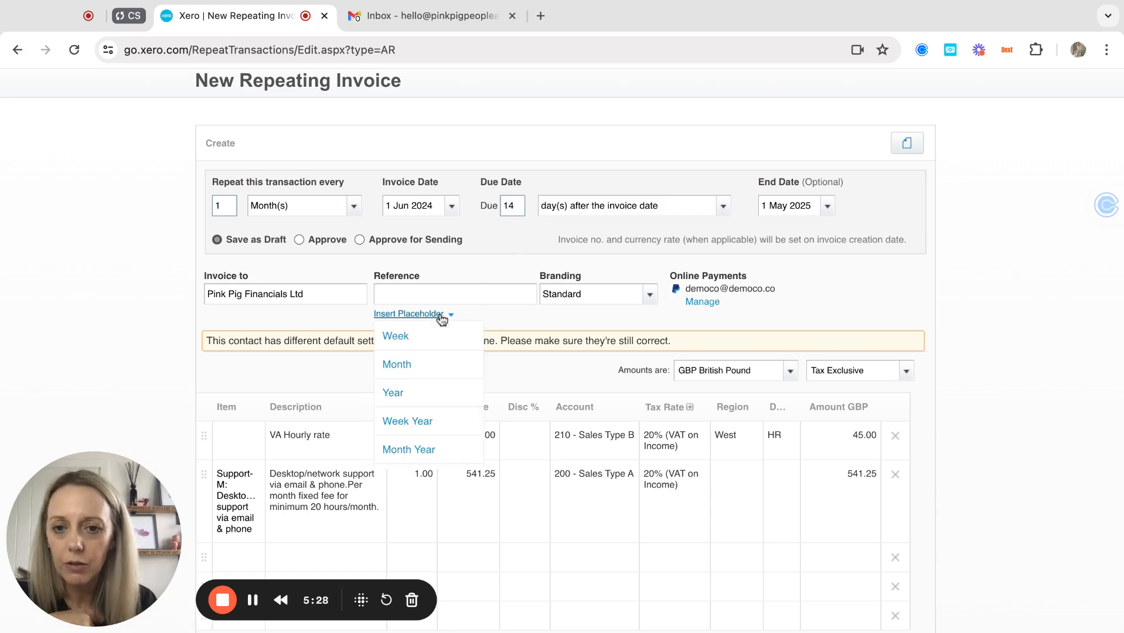
pyautogui.click(430, 450)
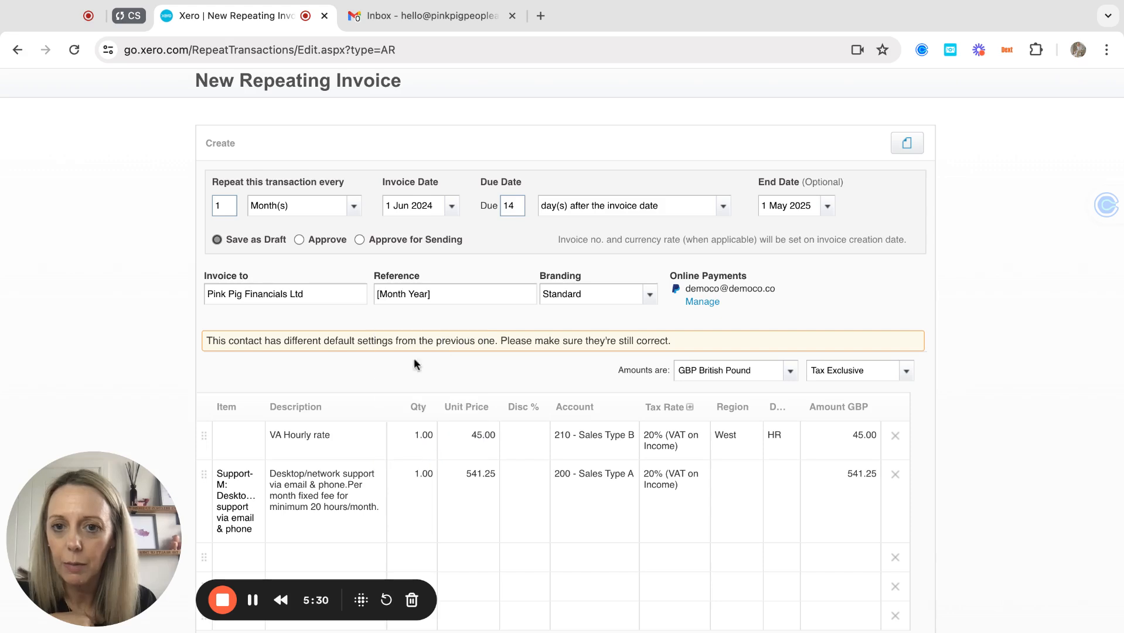
pyautogui.write('VA services')
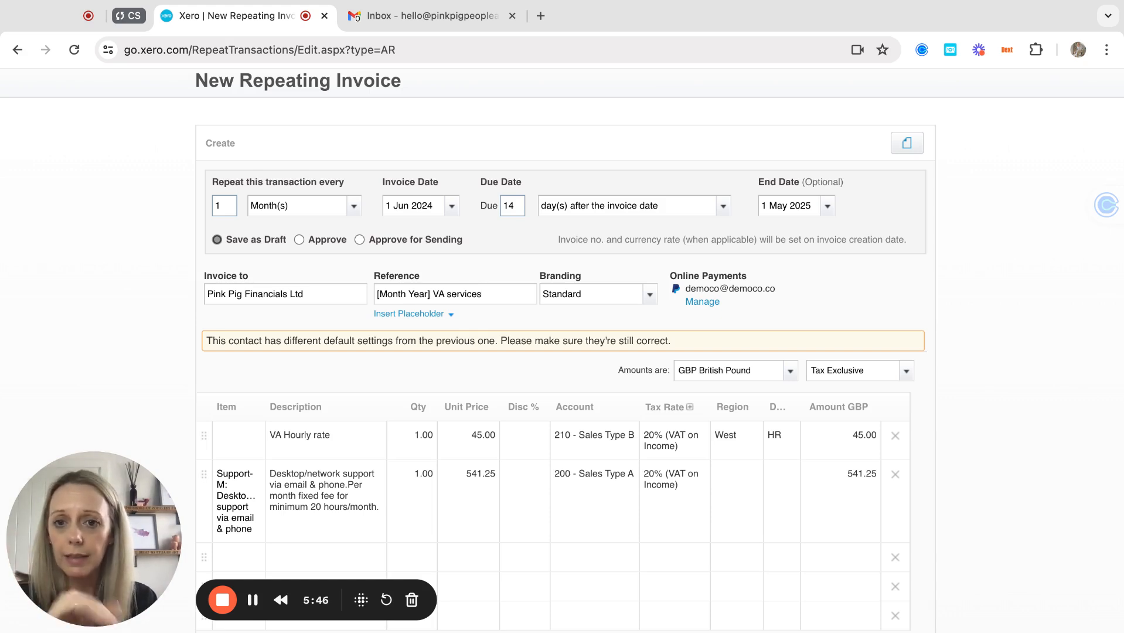
# Try 31 May 2024 as the invoice date and return it to 1 Jun 2024.
pyautogui.click(452, 207)
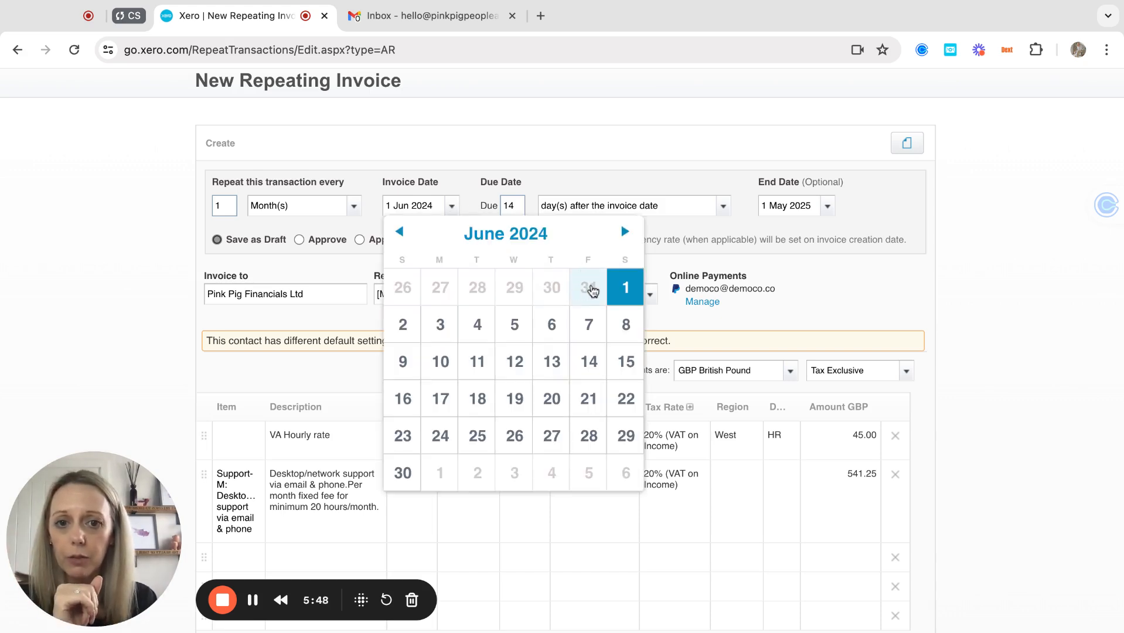
pyautogui.click(589, 288)
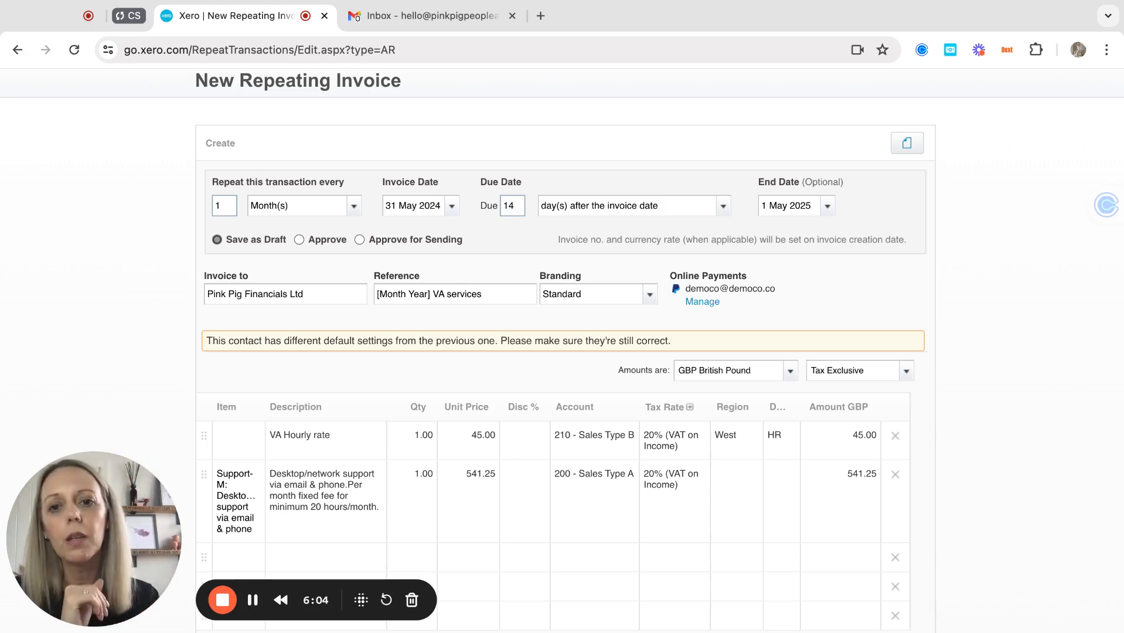
pyautogui.click(451, 206)
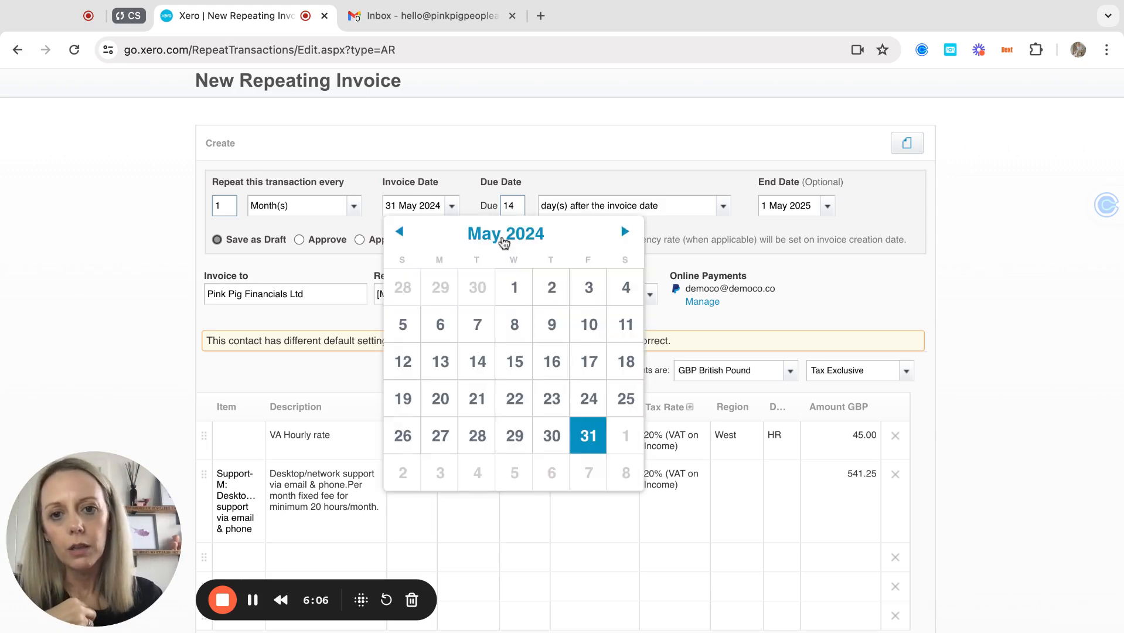
pyautogui.click(633, 434)
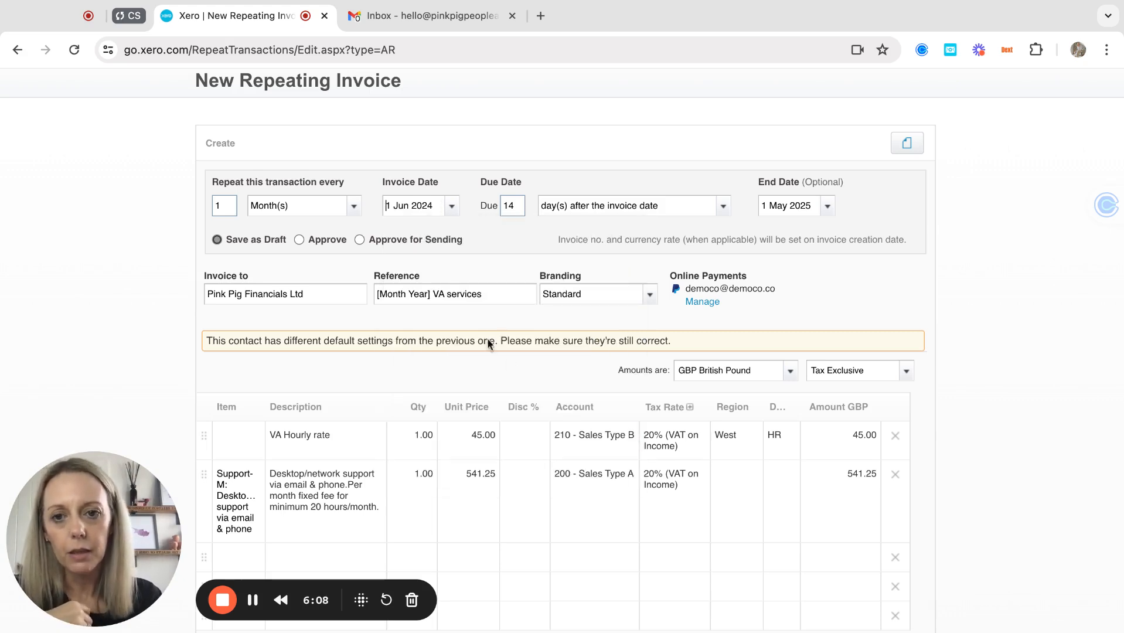
# Save the new repeating invoice template.
pyautogui.scroll(-5, 458, 460)
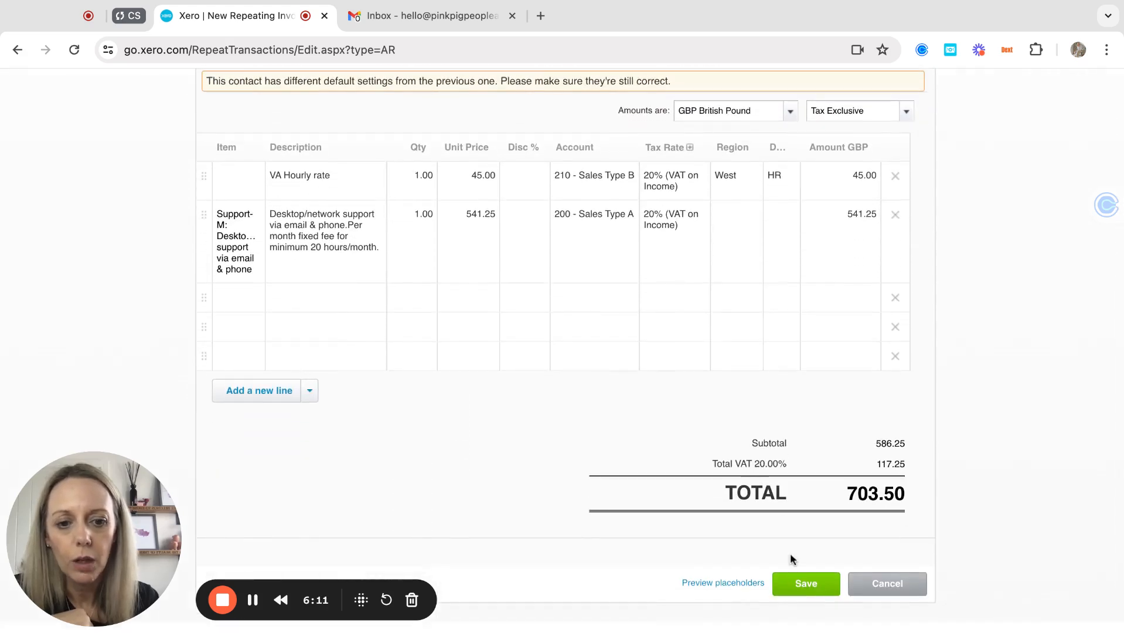
pyautogui.click(805, 585)
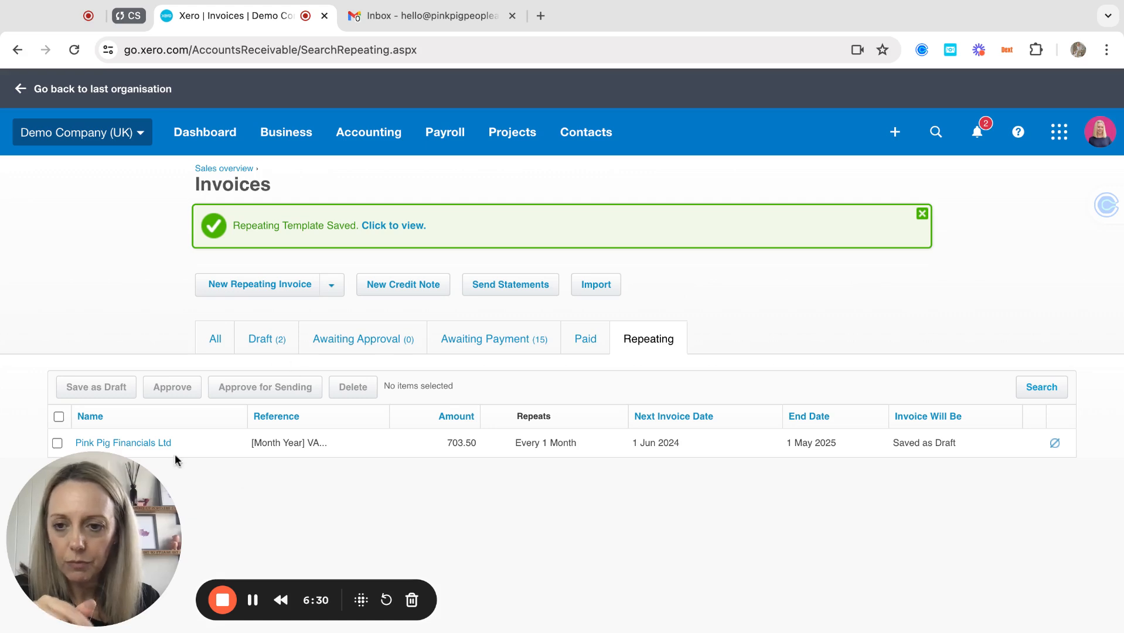
# Reopen the Pink Pig Financials Ltd repeating invoice, set its next invoice date to 1 May 2024 and save it.
pyautogui.click(137, 445)
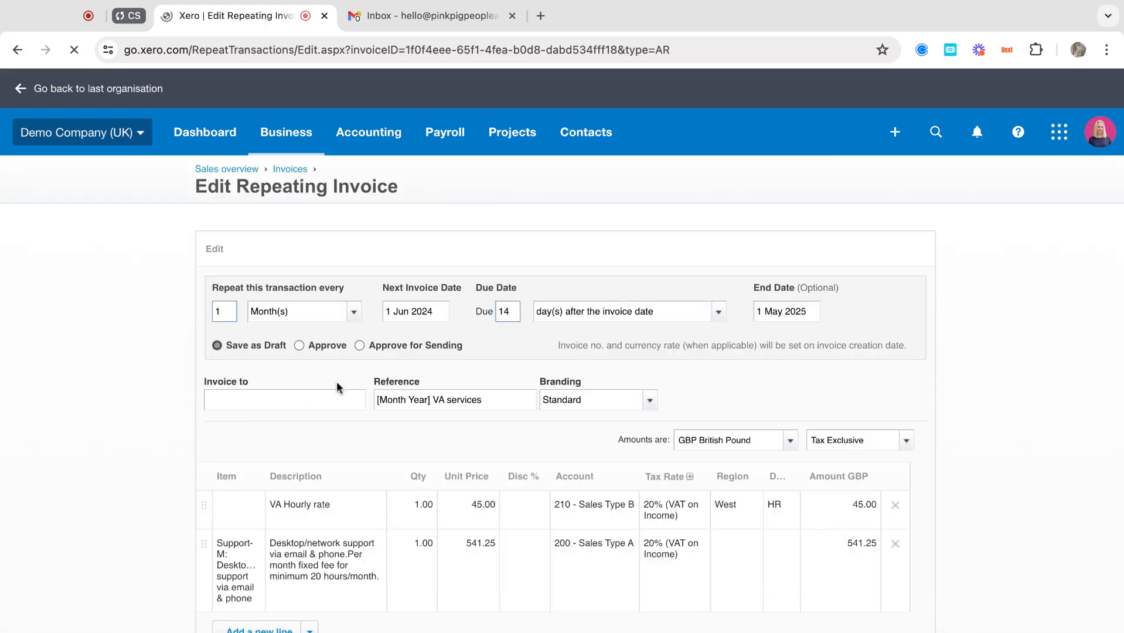
pyautogui.click(452, 313)
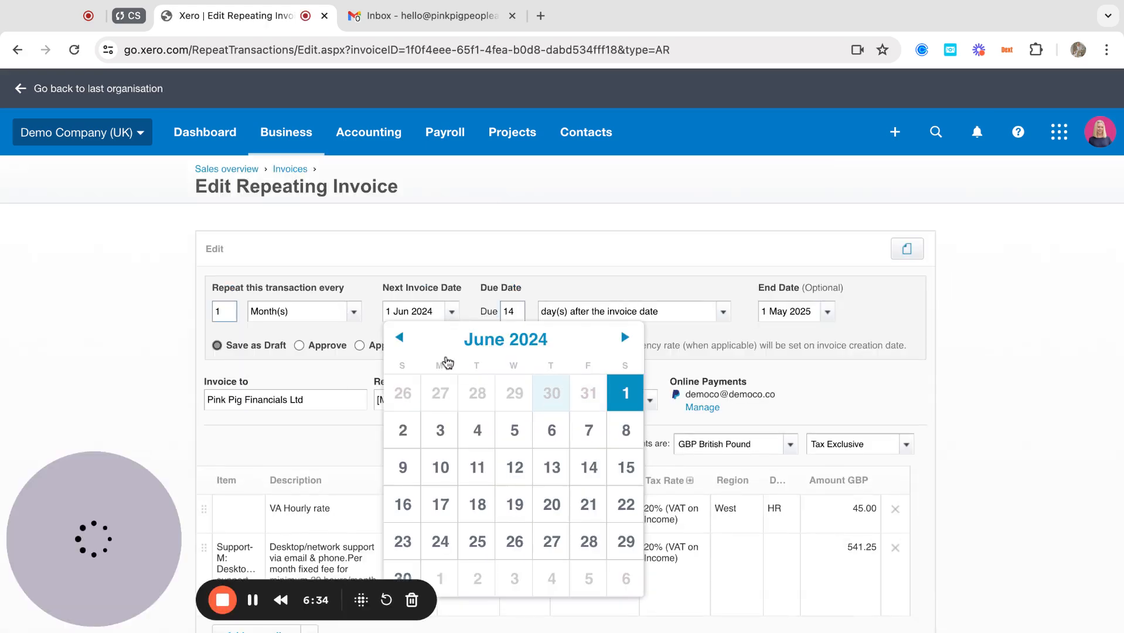
pyautogui.click(400, 338)
pyautogui.click(515, 397)
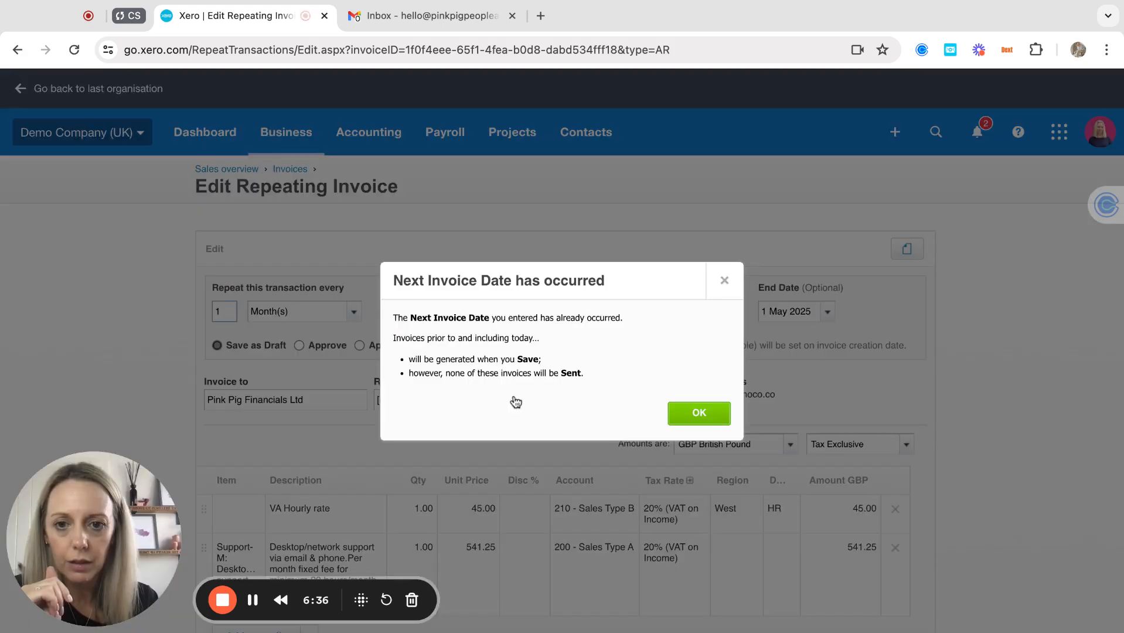
pyautogui.click(693, 412)
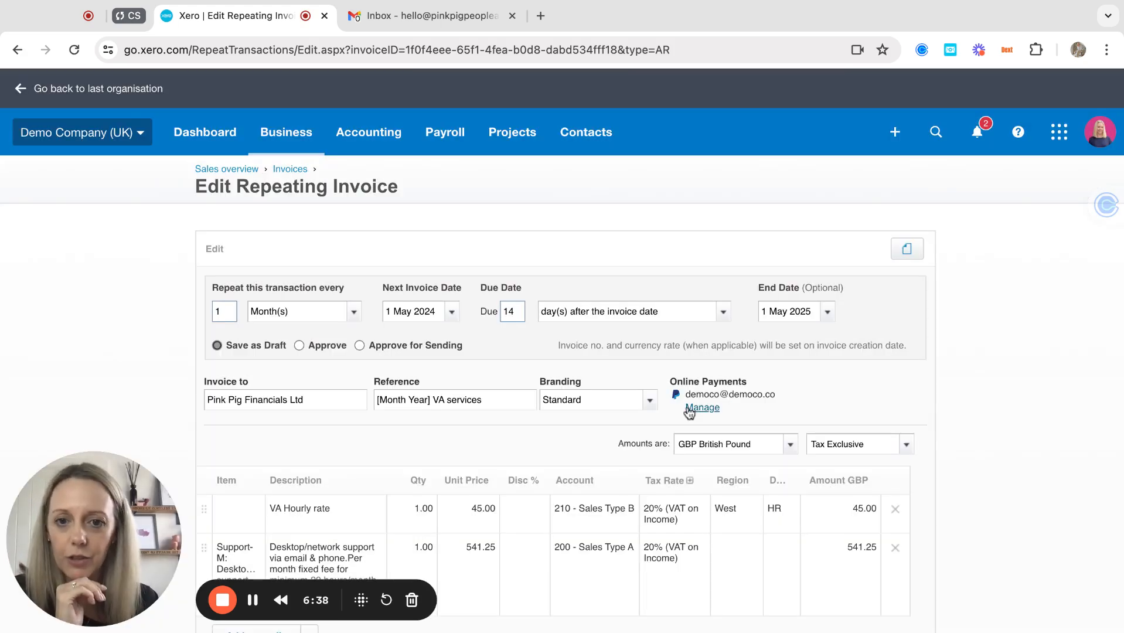
pyautogui.scroll(-5, 509, 469)
pyautogui.scroll(-2, 510, 468)
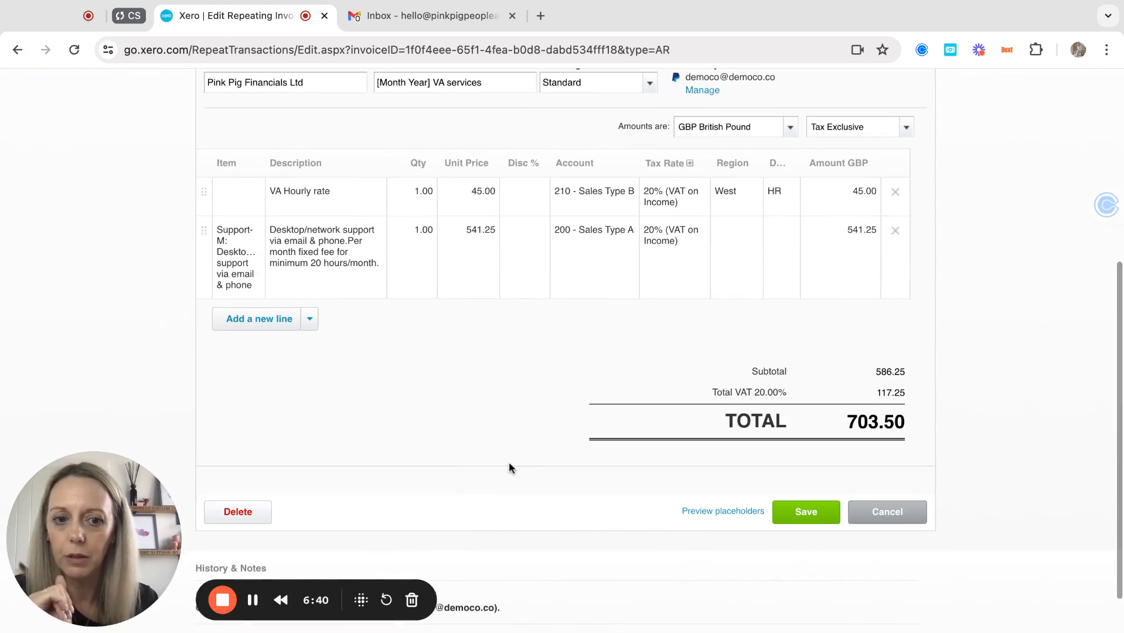
pyautogui.click(801, 521)
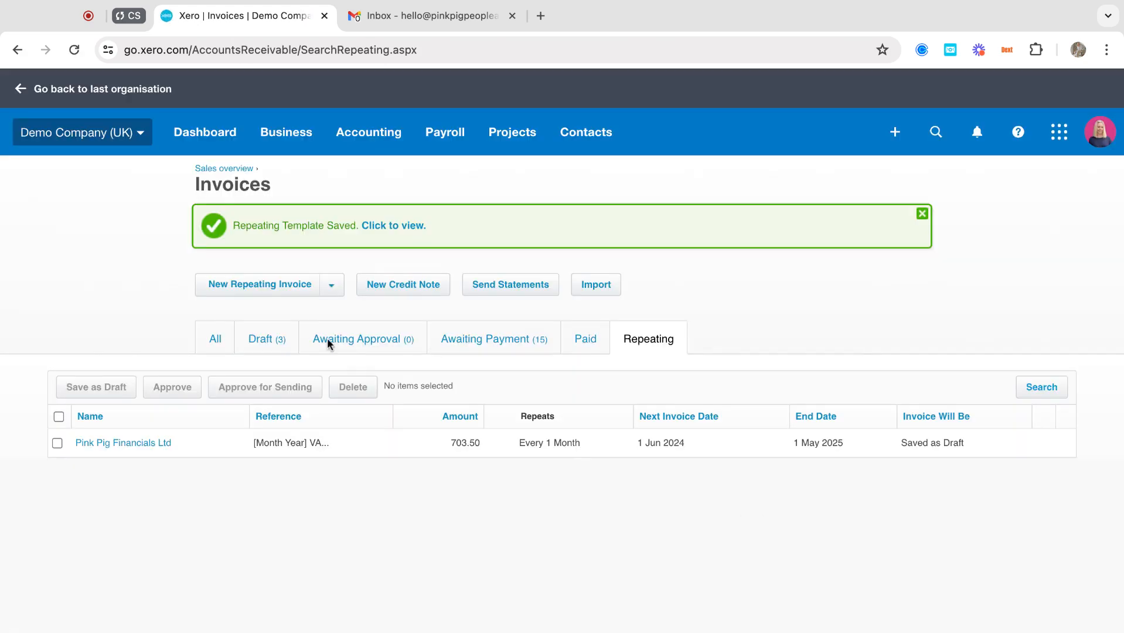
# Open the "May 2024 VA services" draft invoice and set the VA Hourly rate line's quantity to 20.
pyautogui.click(265, 340)
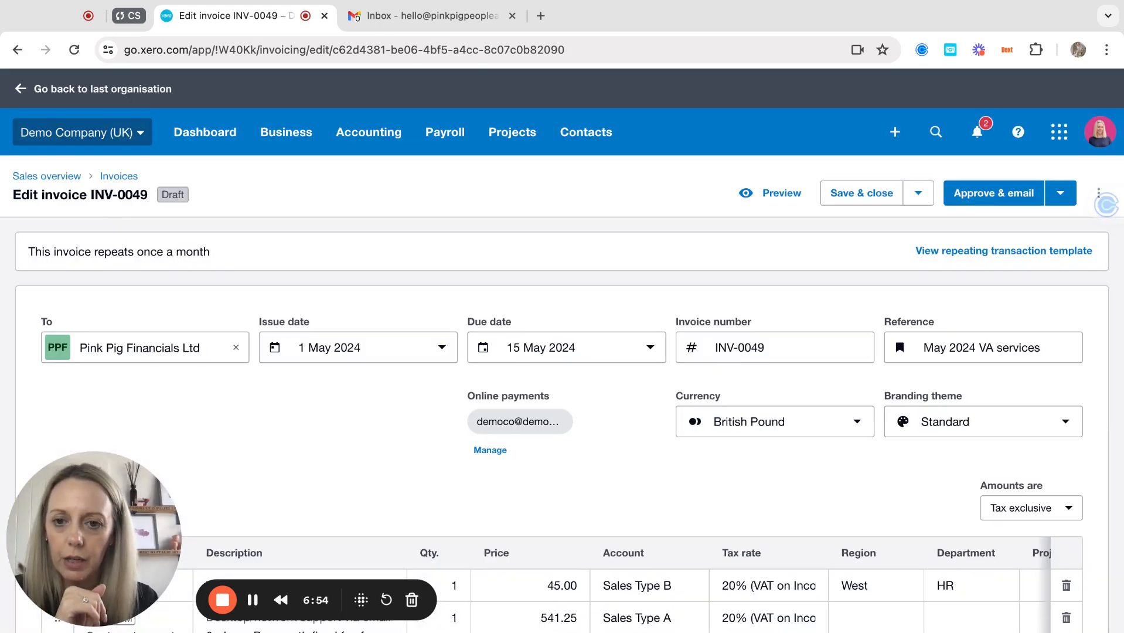
pyautogui.scroll(-5, 388, 502)
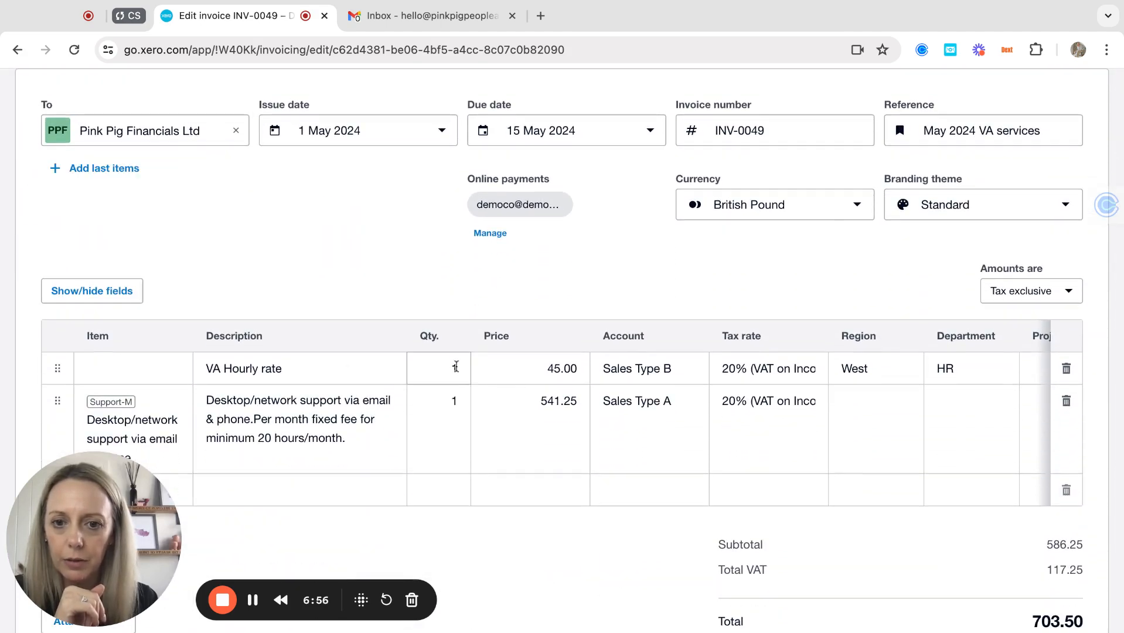
pyautogui.click(456, 366)
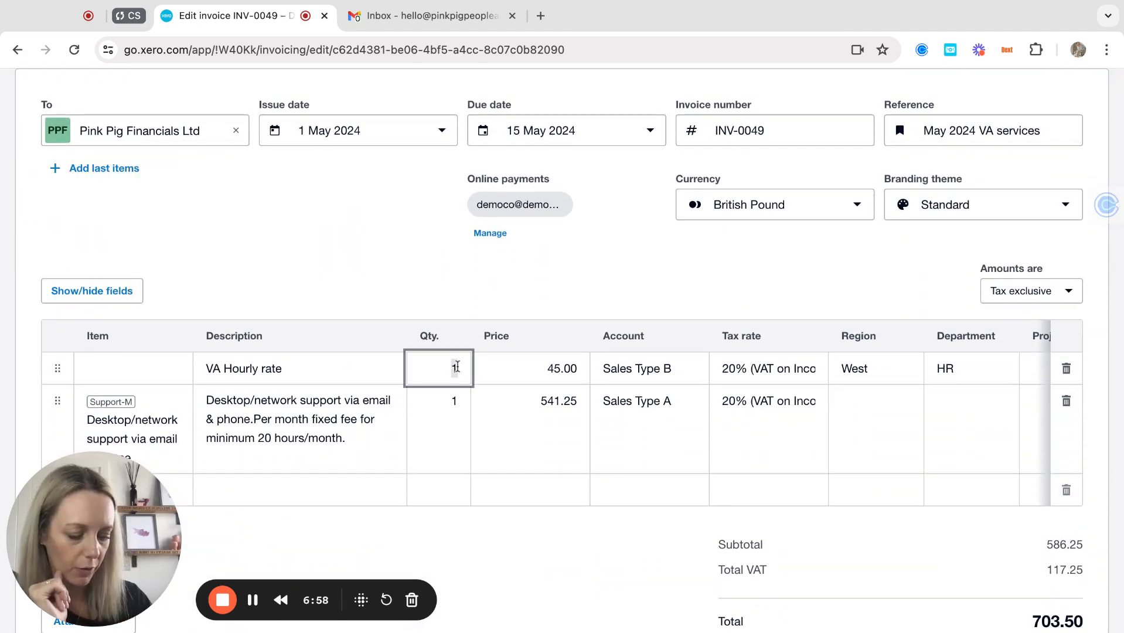
pyautogui.write('20')
pyautogui.press('Tab')
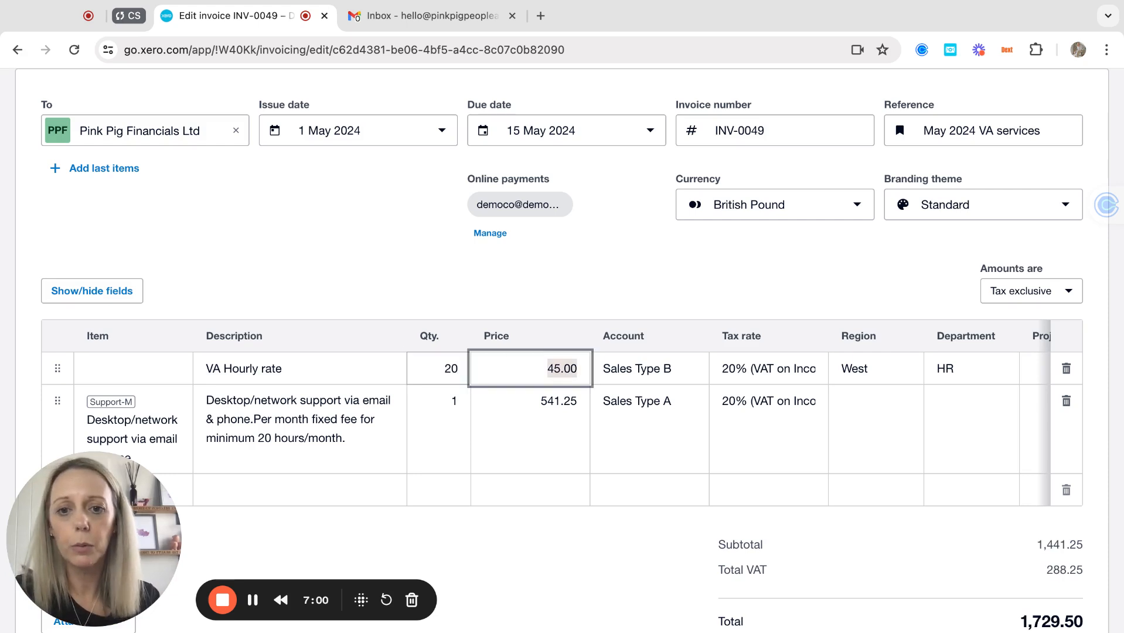
pyautogui.hscroll(5, 937, 395)
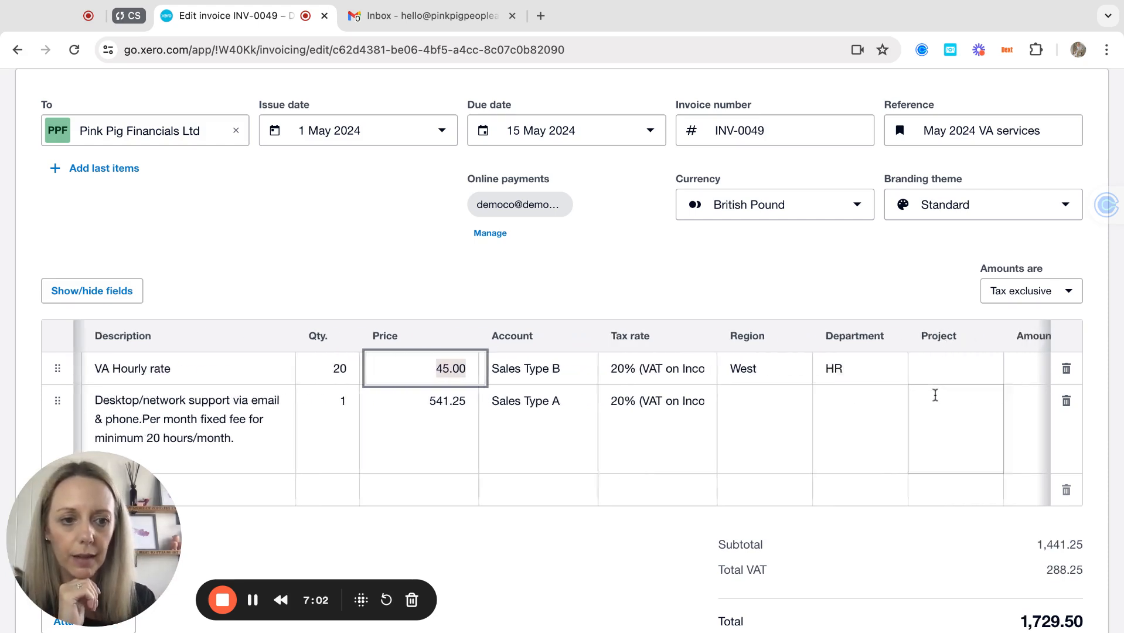
pyautogui.scroll(-2, 765, 454)
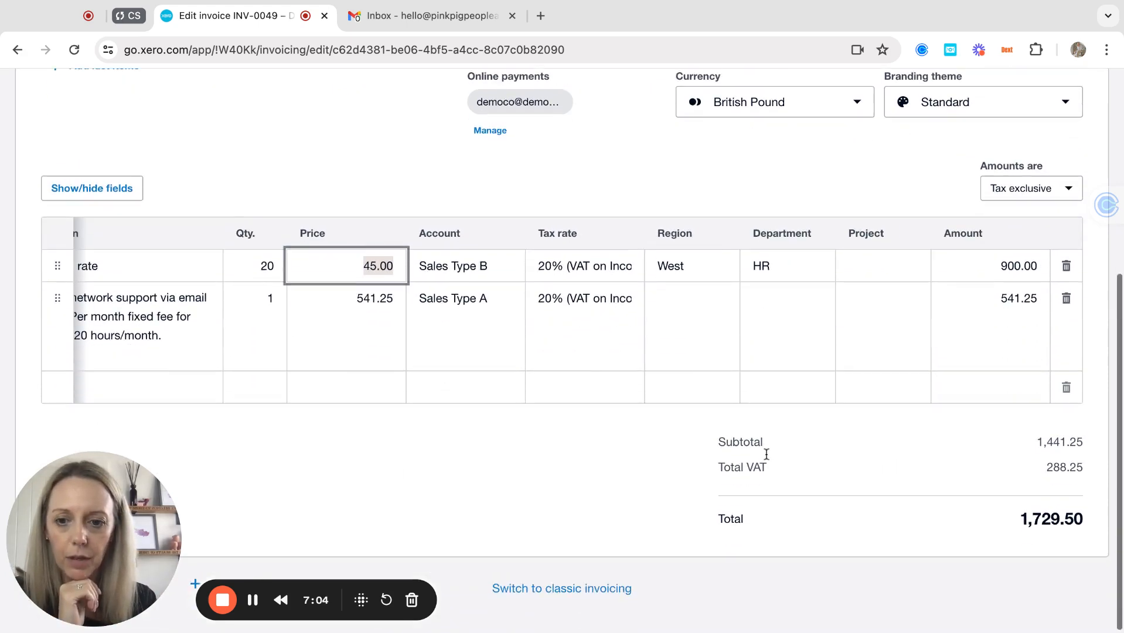
pyautogui.moveTo(94, 531); pyautogui.dragTo(250, 339)
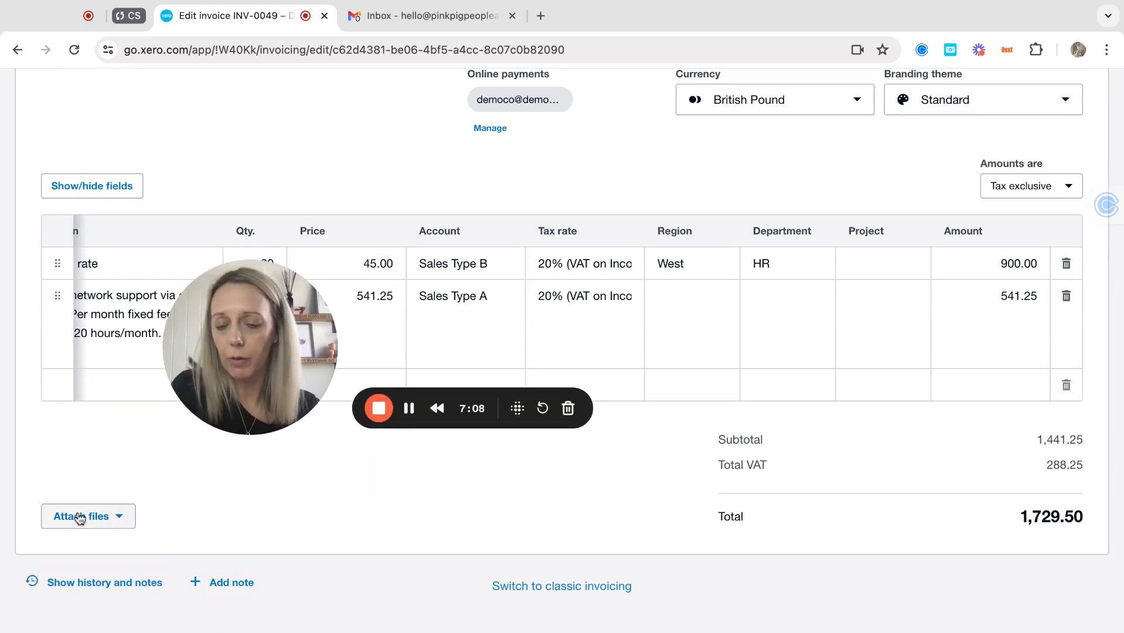
pyautogui.moveTo(268, 346); pyautogui.dragTo(112, 538)
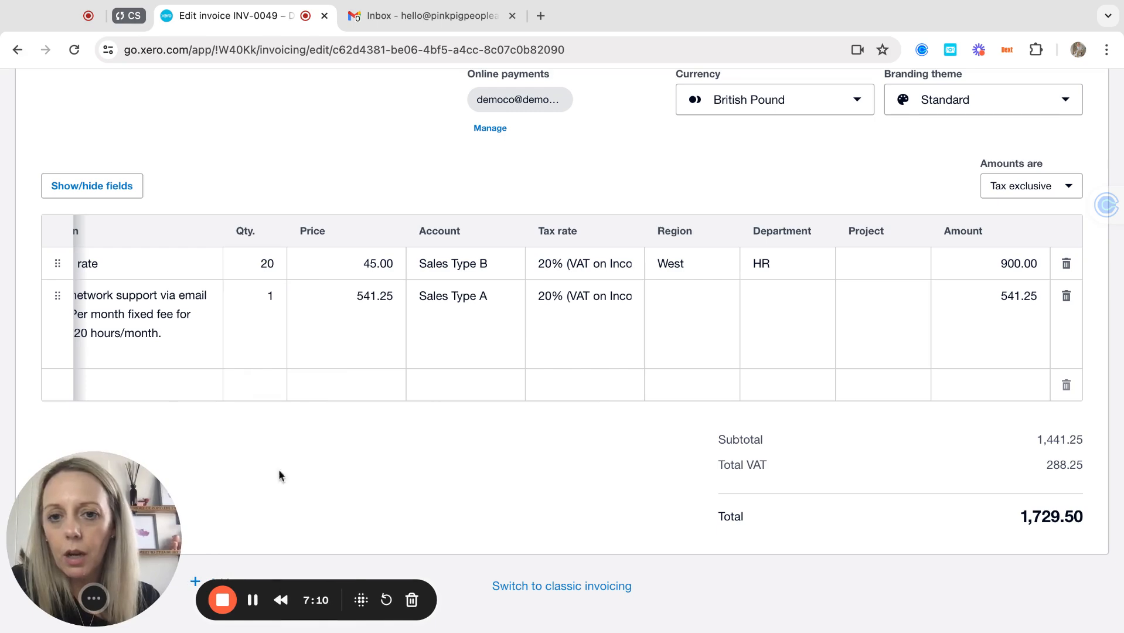
# Reopen the Pink Pig Financials Ltd repeating invoice template and set its invoices to Approve for Sending.
pyautogui.scroll(1, 440, 336)
pyautogui.scroll(5, 441, 336)
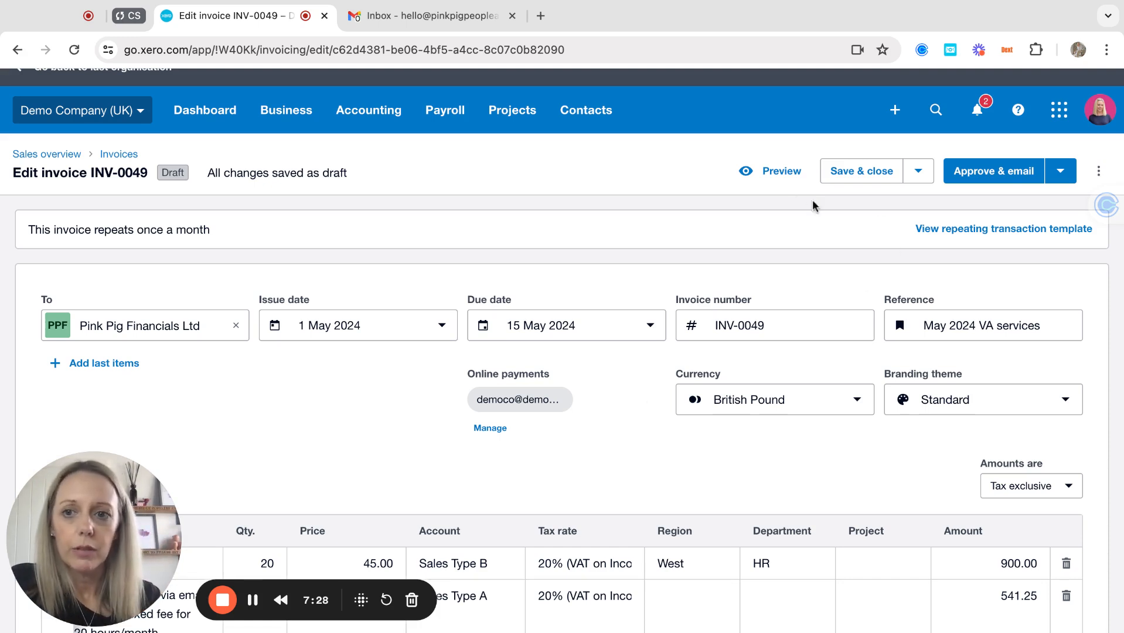
pyautogui.click(120, 158)
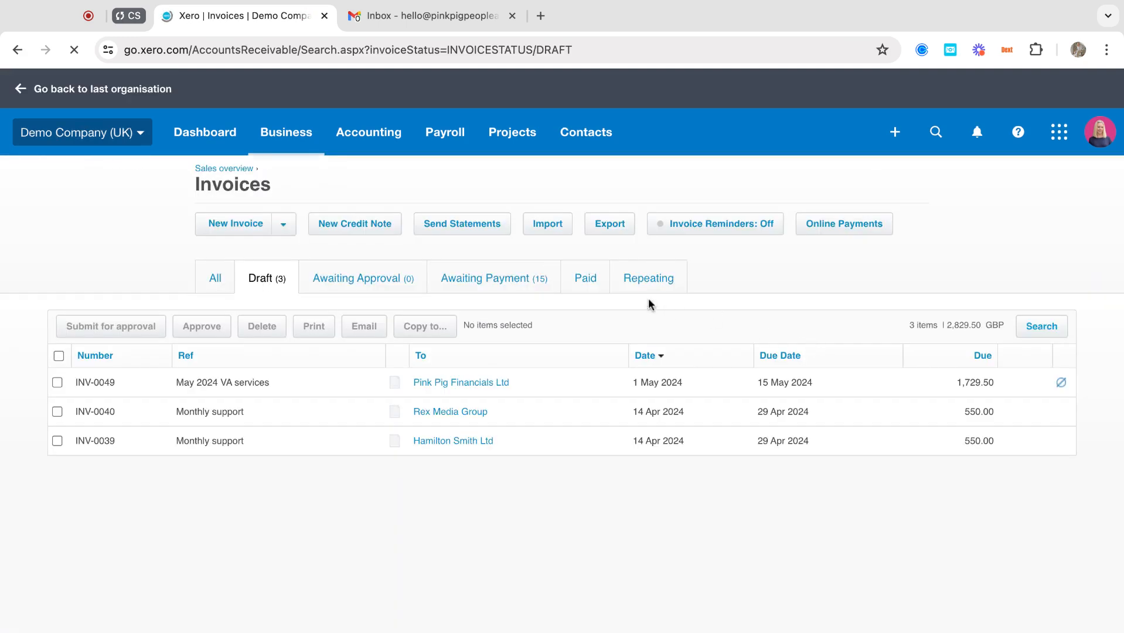
pyautogui.click(649, 279)
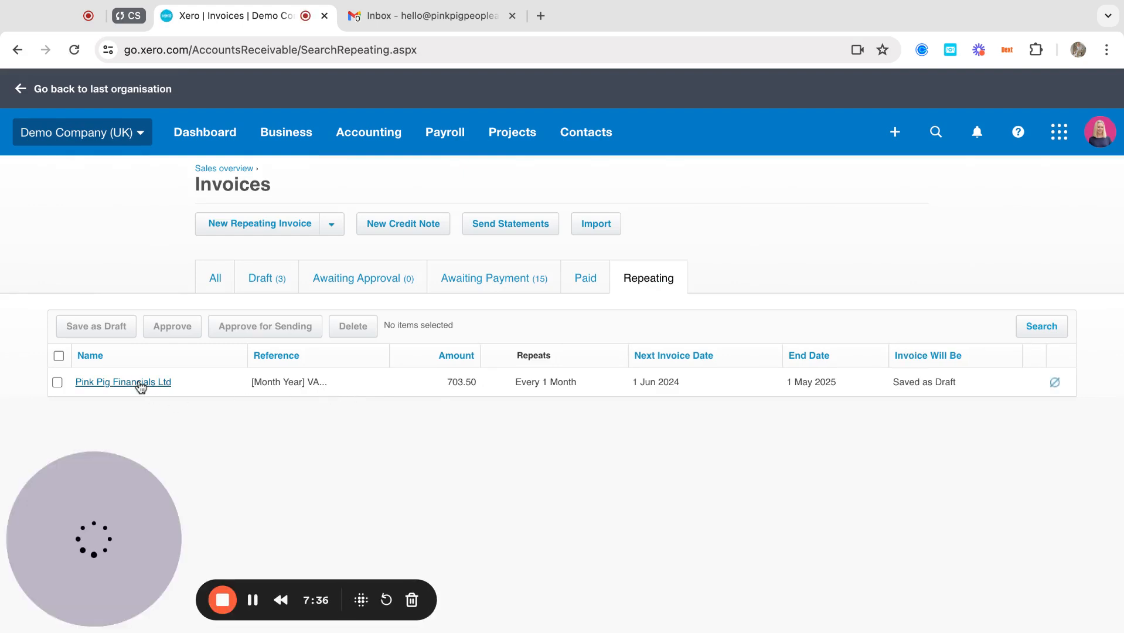
pyautogui.click(141, 384)
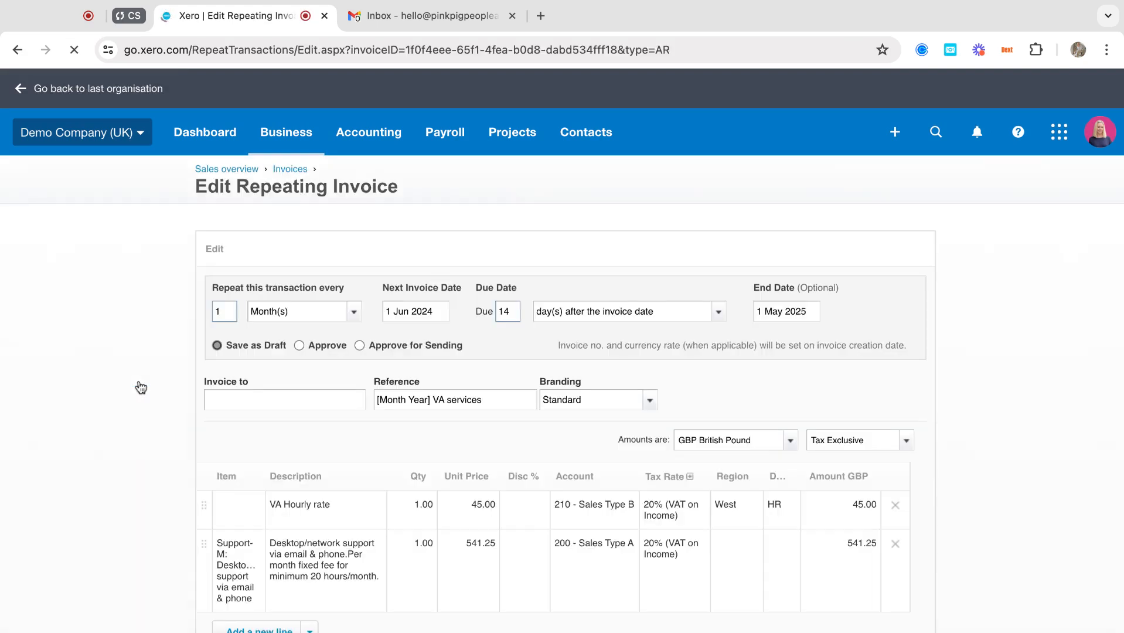
pyautogui.click(359, 345)
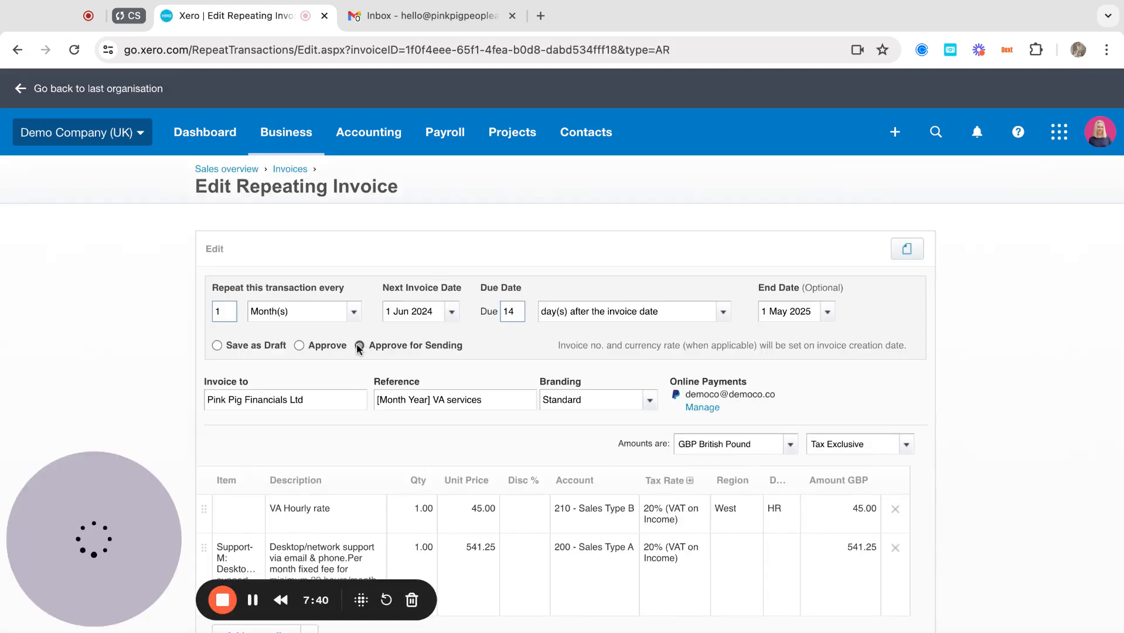
# Delete the VA Hourly rate line from the Pink Pig Financials Ltd repeating invoice template and save the template.
pyautogui.scroll(-2, 398, 429)
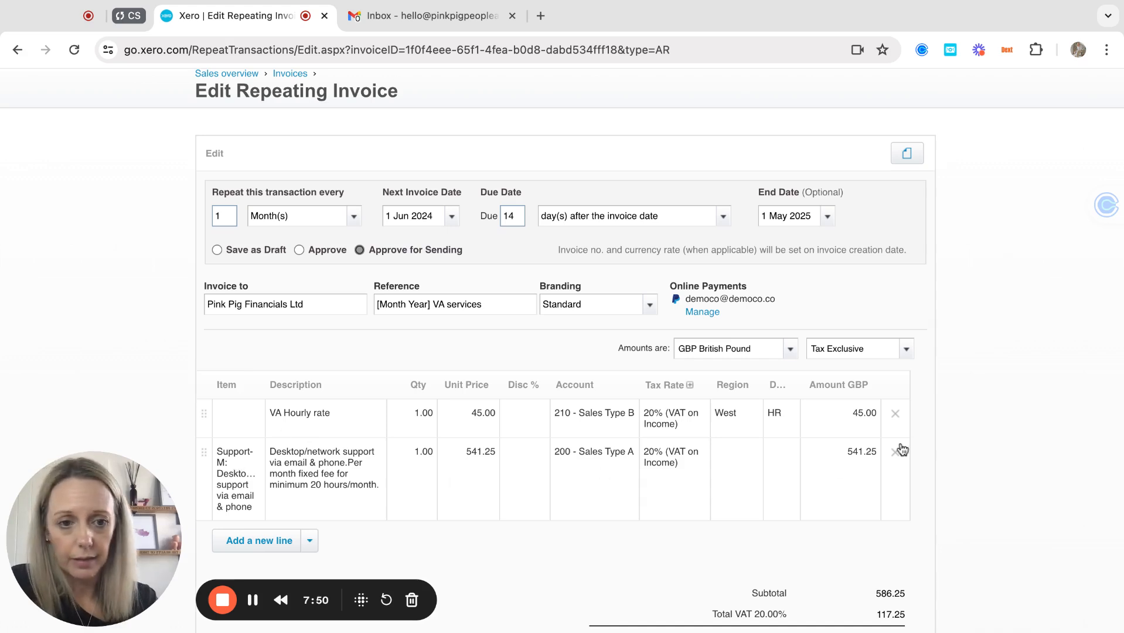
pyautogui.click(895, 413)
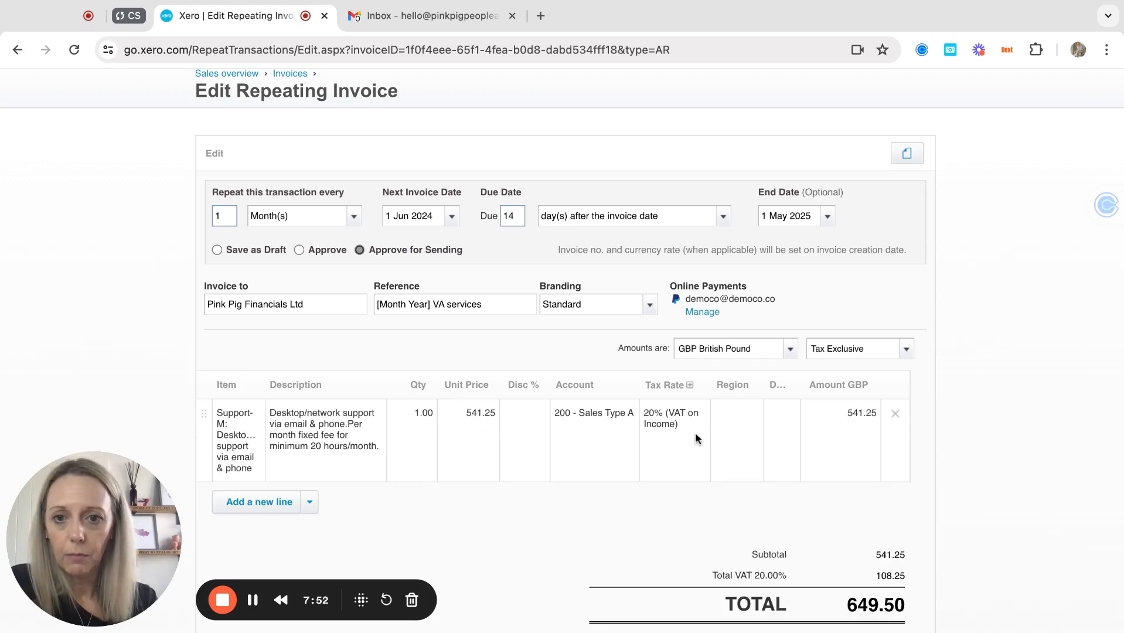
pyautogui.scroll(-2, 528, 514)
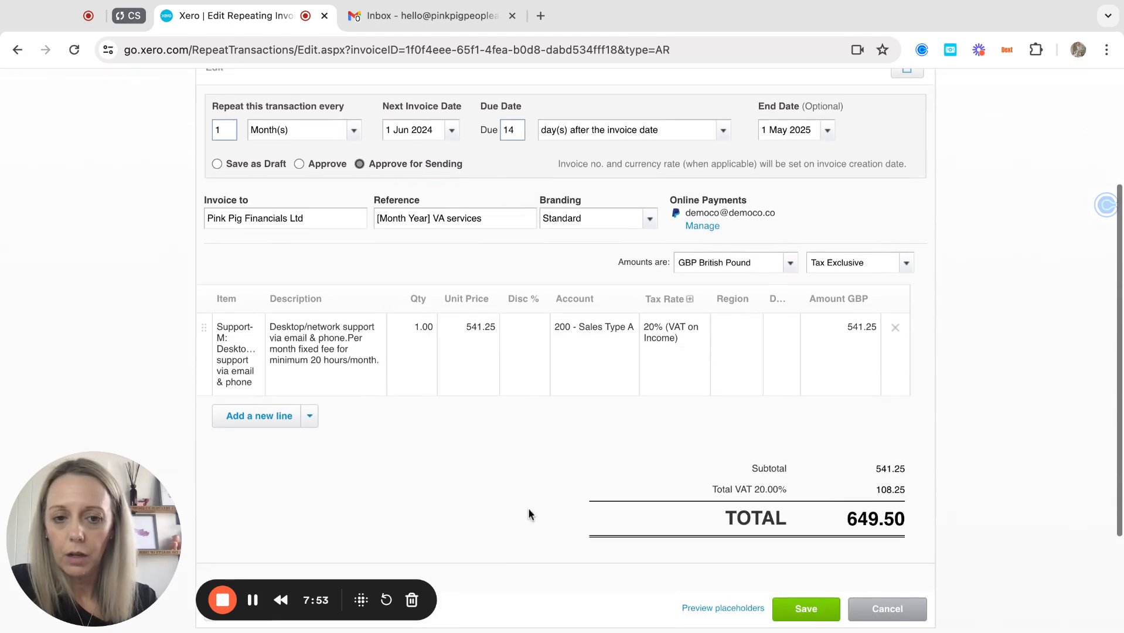
pyautogui.click(809, 609)
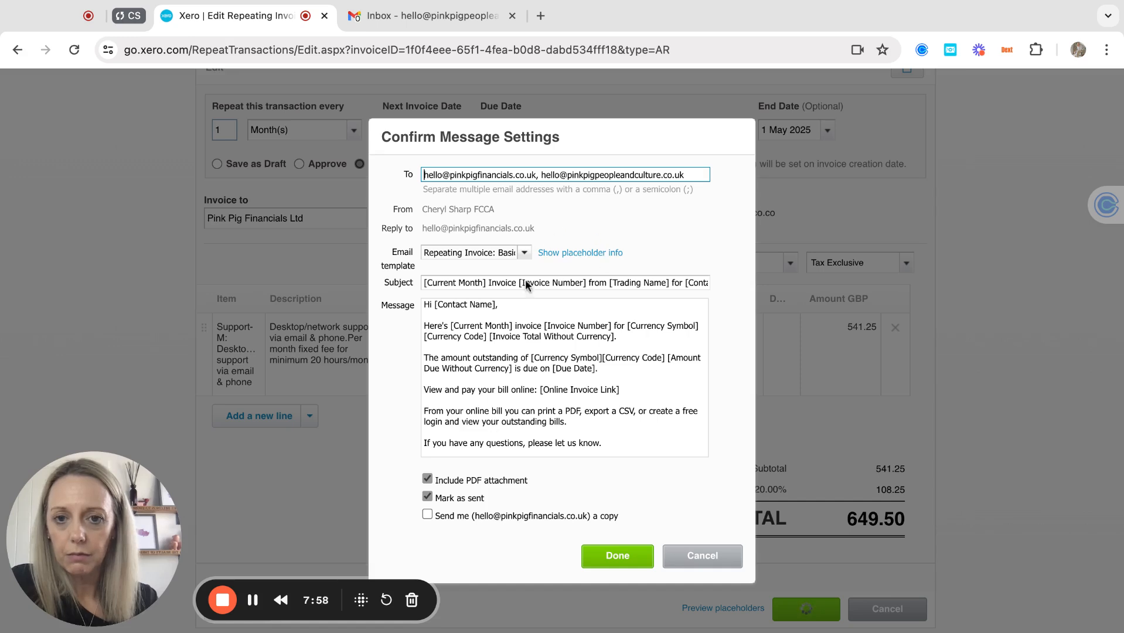
# Keep Repeating Invoice: Basic as the email template and confirm the message settings.
pyautogui.click(524, 253)
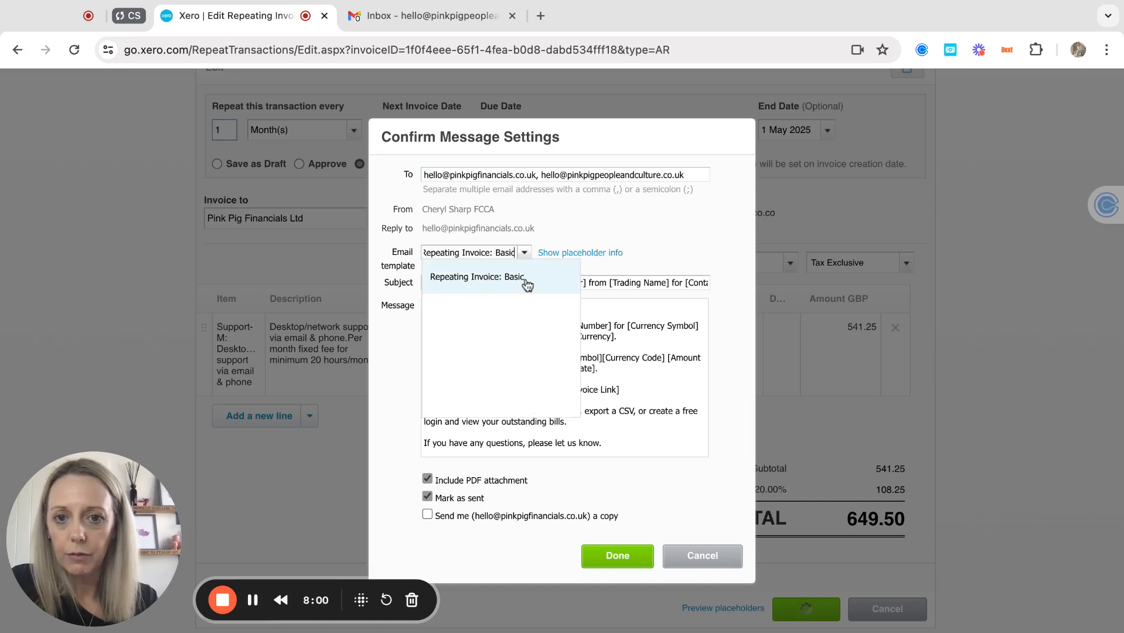
pyautogui.click(524, 258)
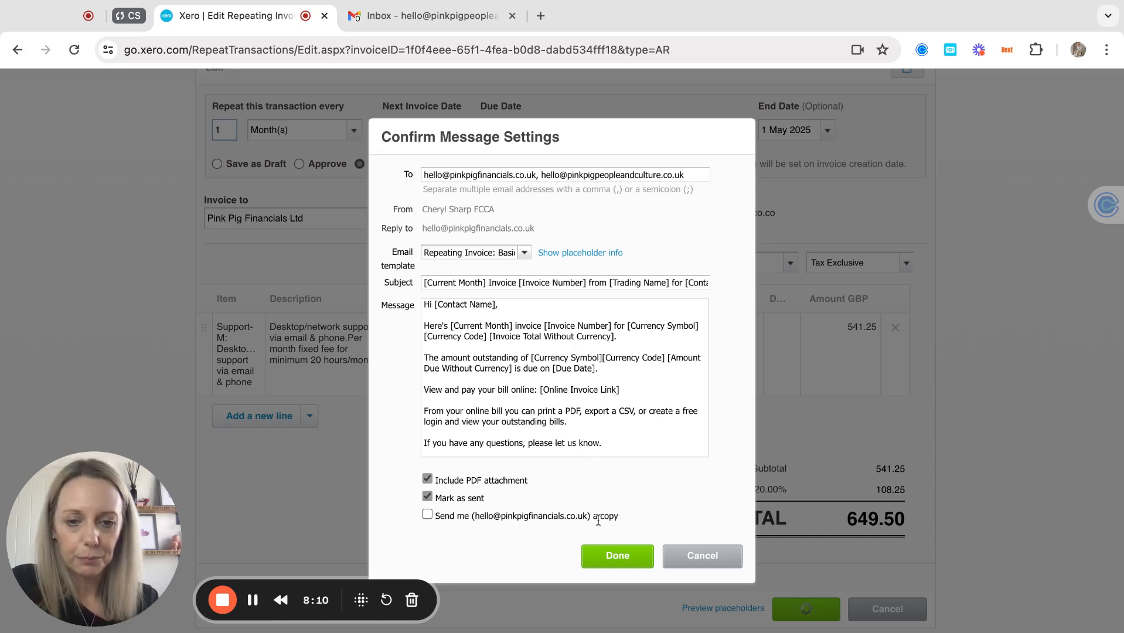
pyautogui.click(616, 563)
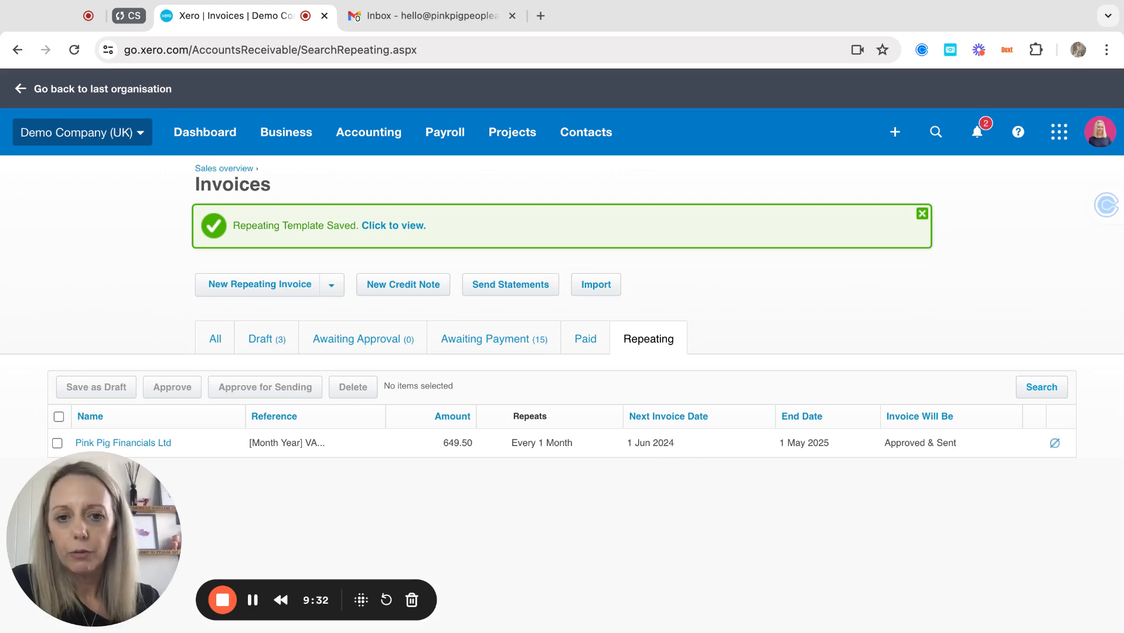
# Open the 14 Apr 2024 Rex Media Group draft invoice and start a repeating invoice from it.
pyautogui.click(262, 343)
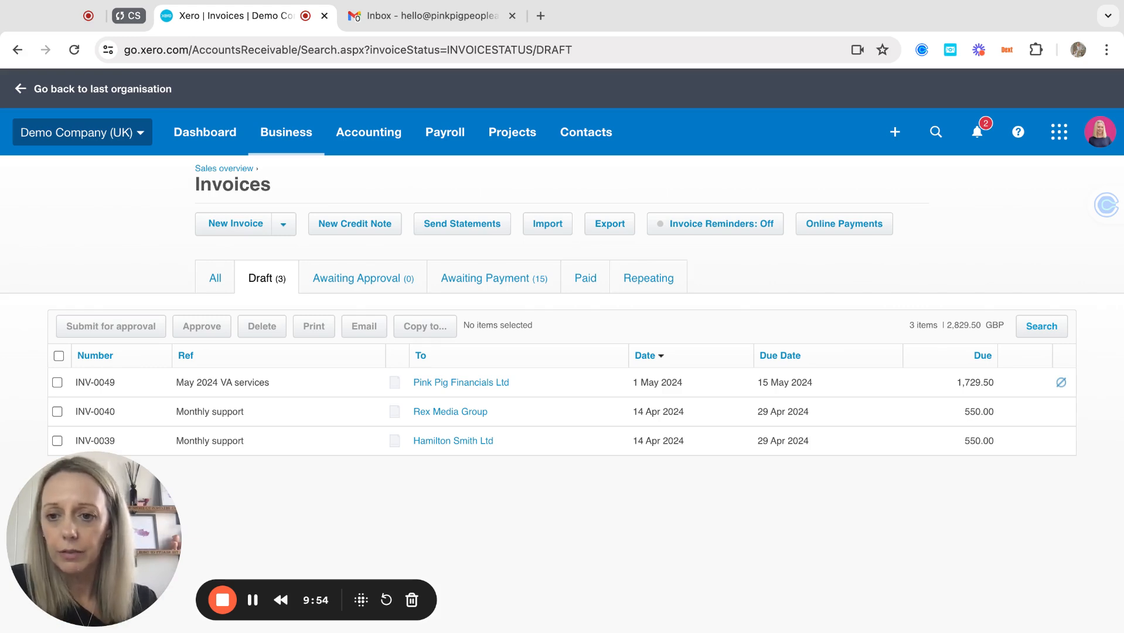
pyautogui.click(218, 414)
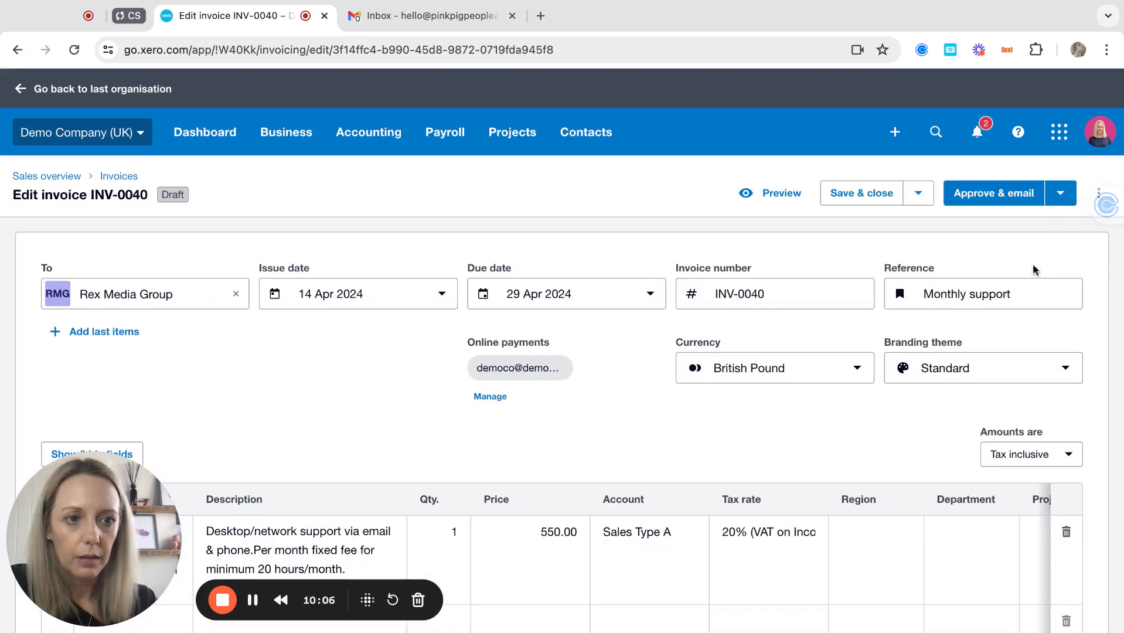
pyautogui.scroll(-1, 1033, 264)
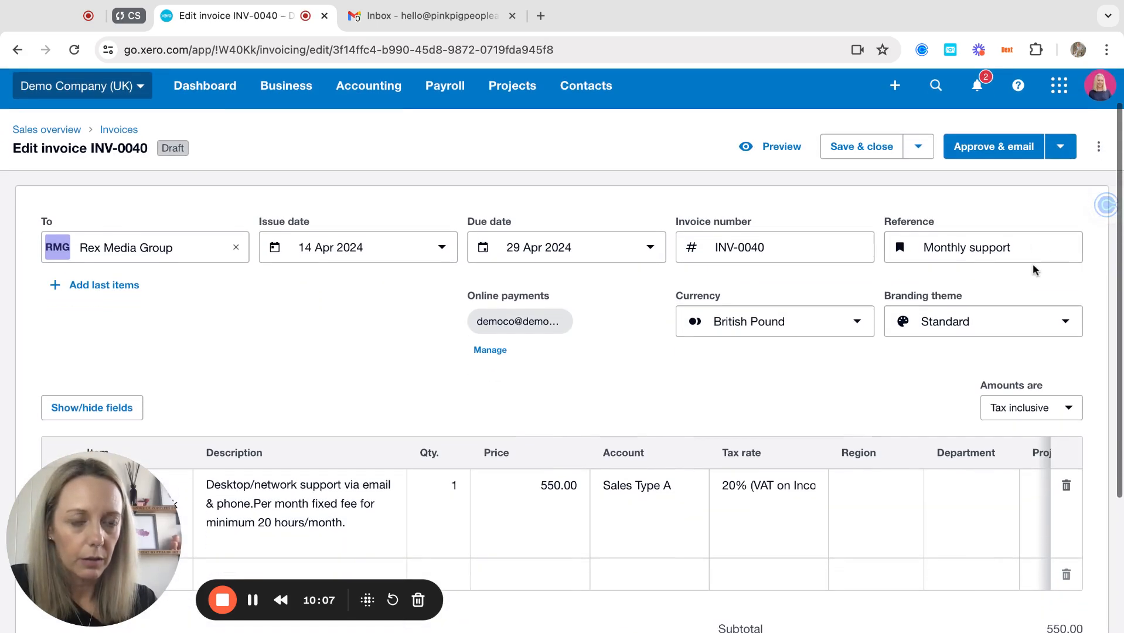
pyautogui.click(1099, 149)
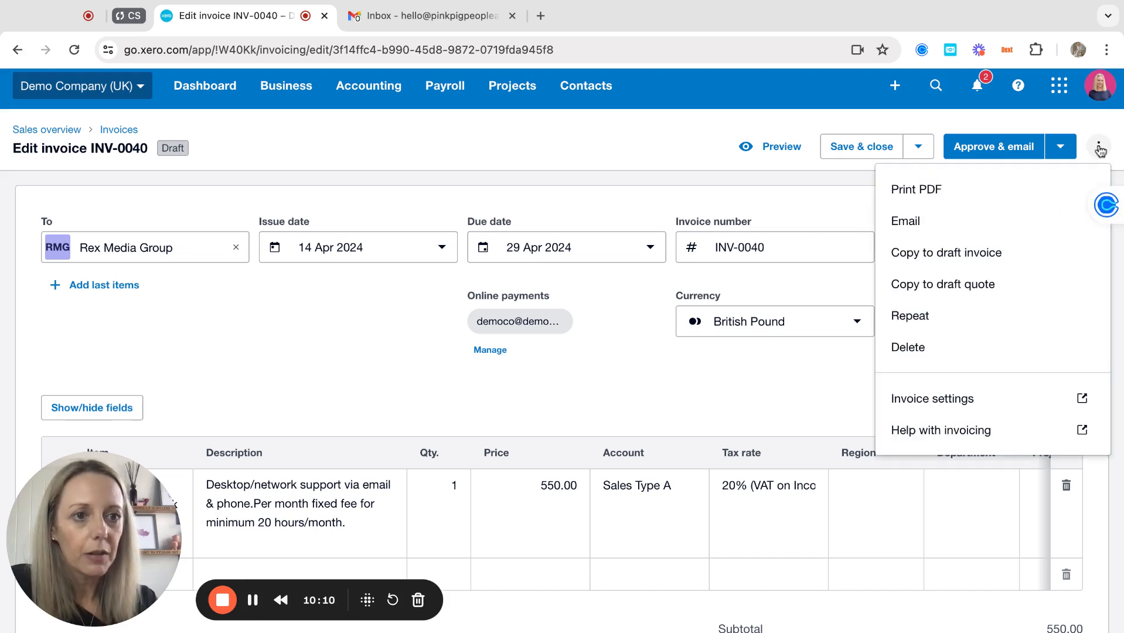
pyautogui.click(925, 316)
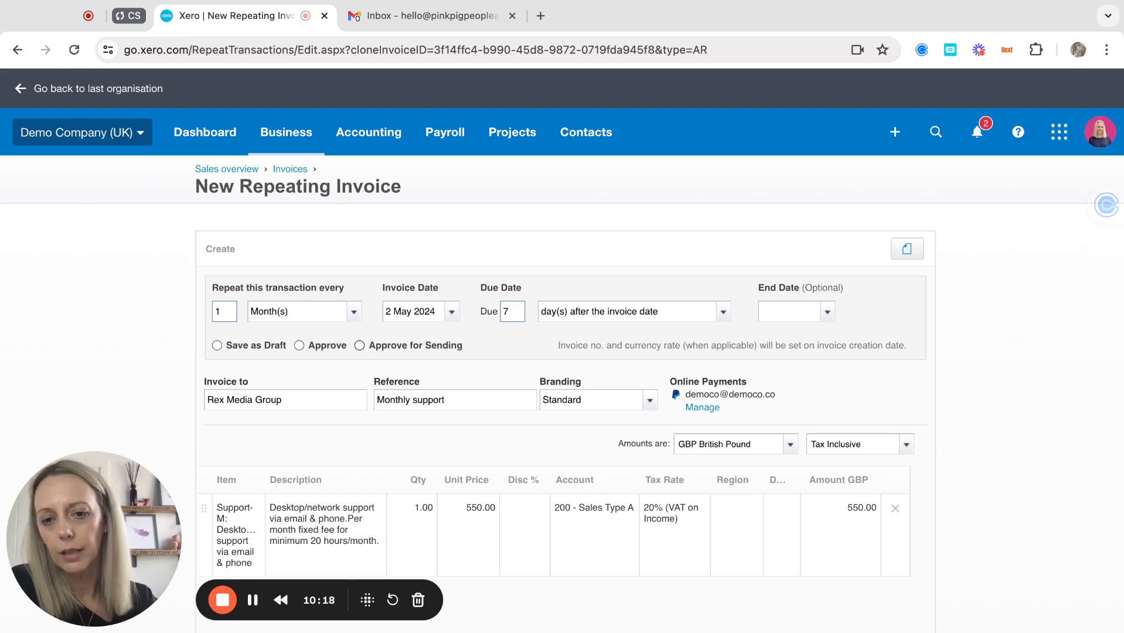
# Set the Rex Media Group repeating invoice to Save as Draft and save the new template.
pyautogui.scroll(-2, 562, 349)
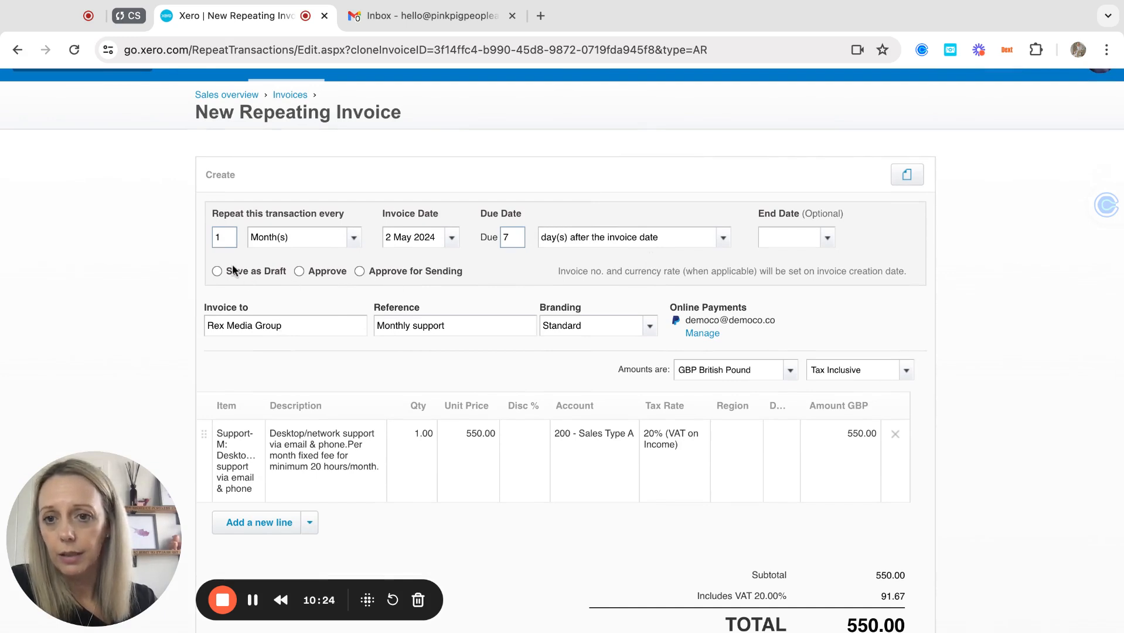
pyautogui.scroll(-3, 481, 361)
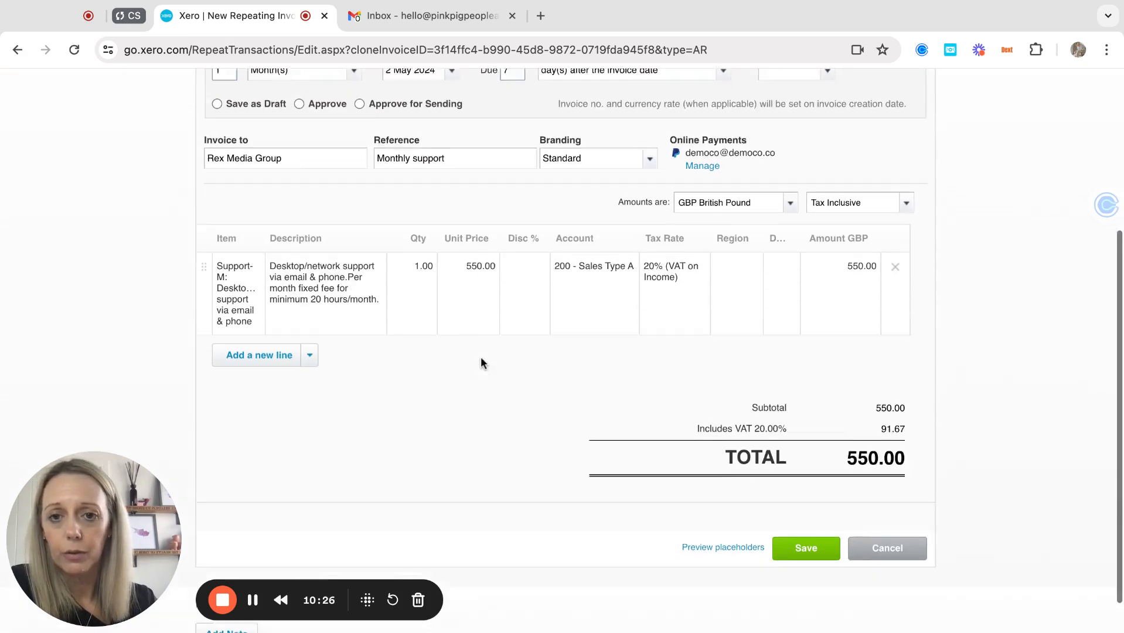
pyautogui.scroll(5, 550, 346)
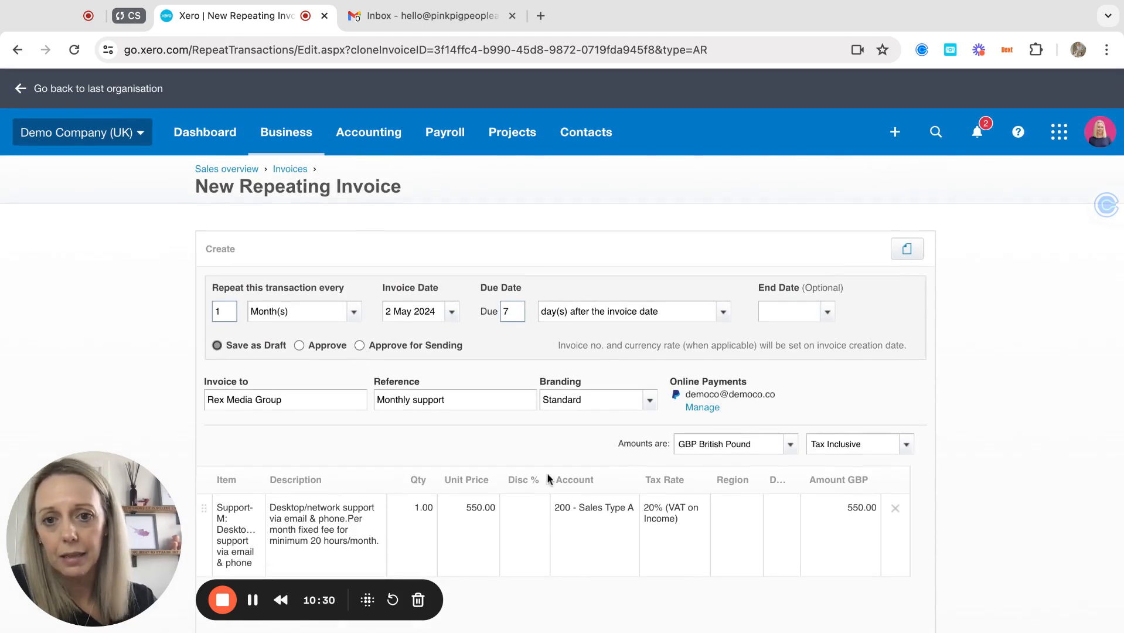
pyautogui.scroll(-4, 548, 476)
pyautogui.click(812, 550)
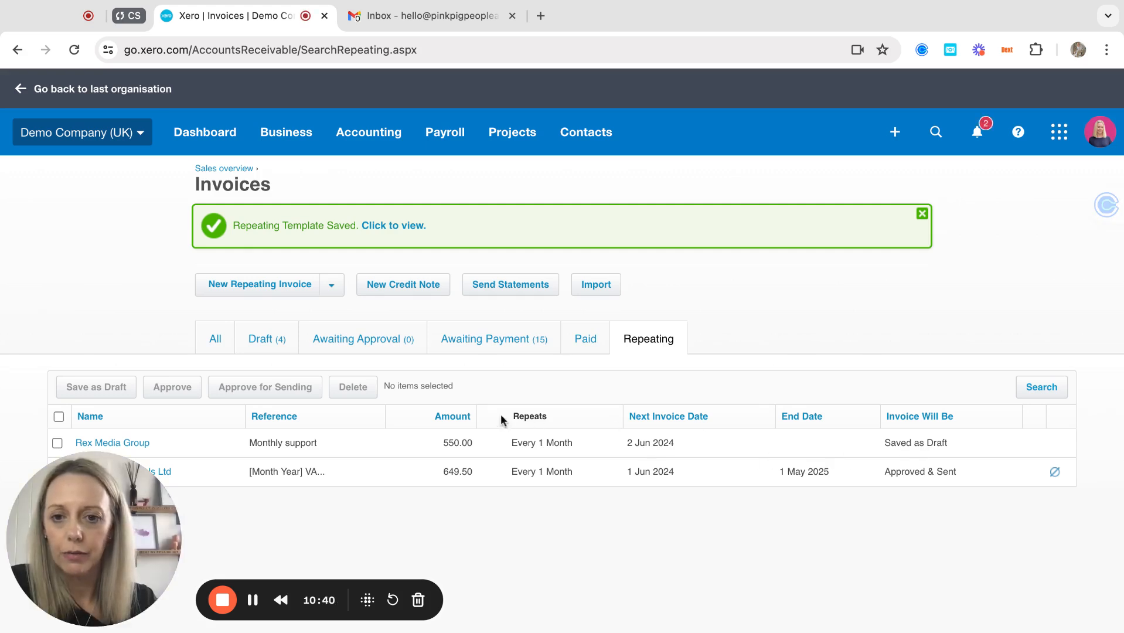
# List the draft invoices, select the 14 Apr 2024 Rex Media Group invoice and check the credit limit marker on the Pink Pig Financials Ltd draft.
pyautogui.click(261, 341)
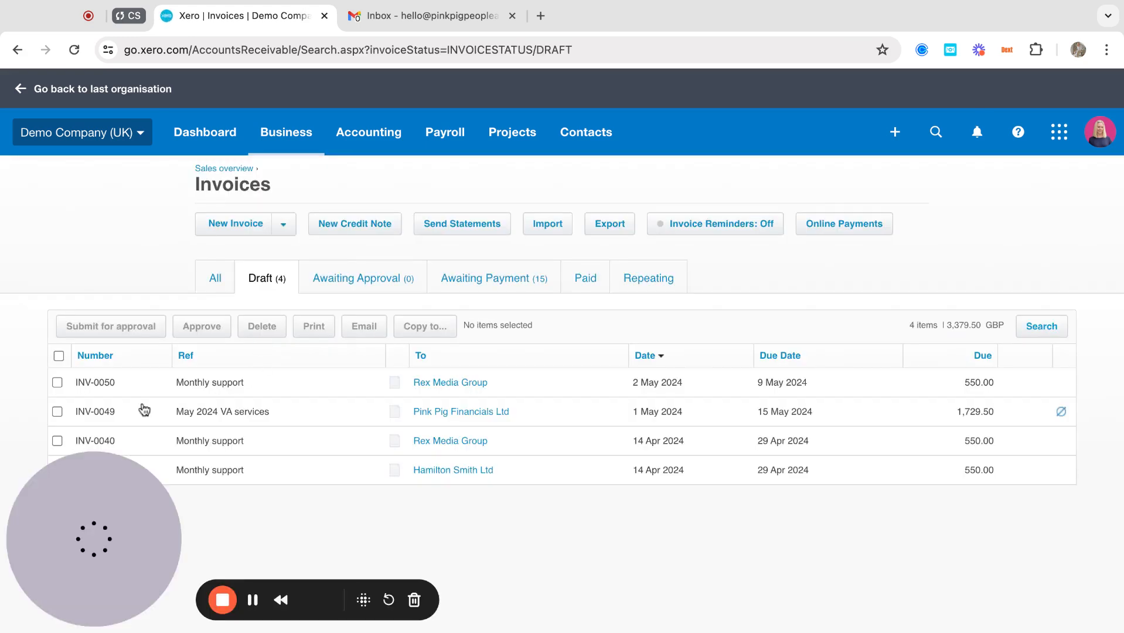
pyautogui.click(57, 441)
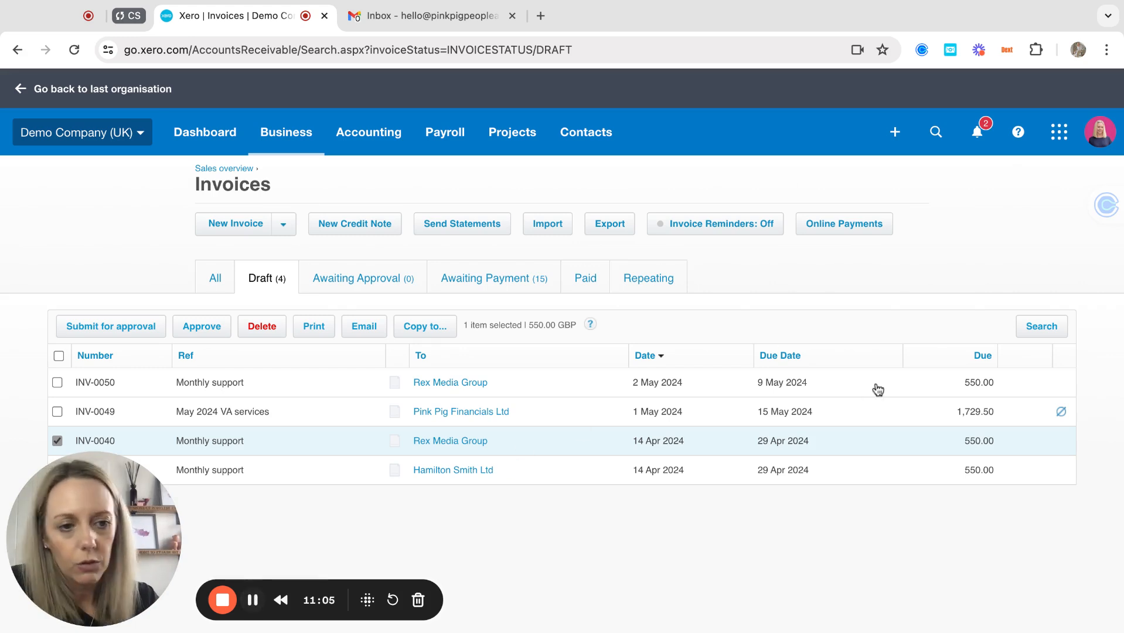
pyautogui.moveTo(1061, 417)
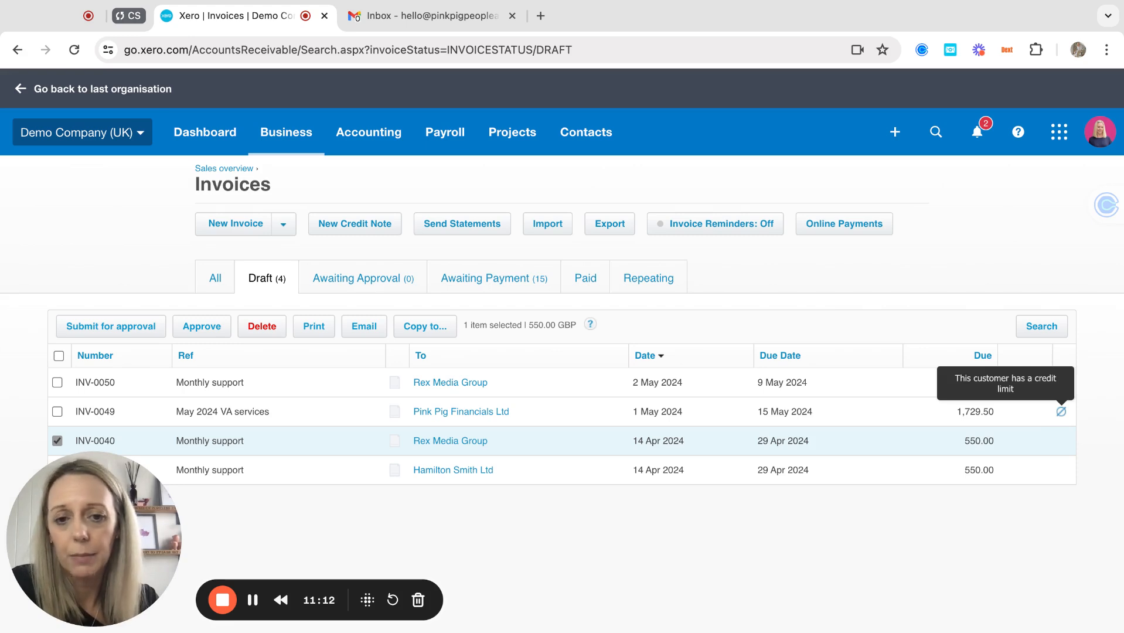
# Open the May 2024 VA services draft invoice and review its line items and the customer's balance and credit limit details.
pyautogui.click(1061, 412)
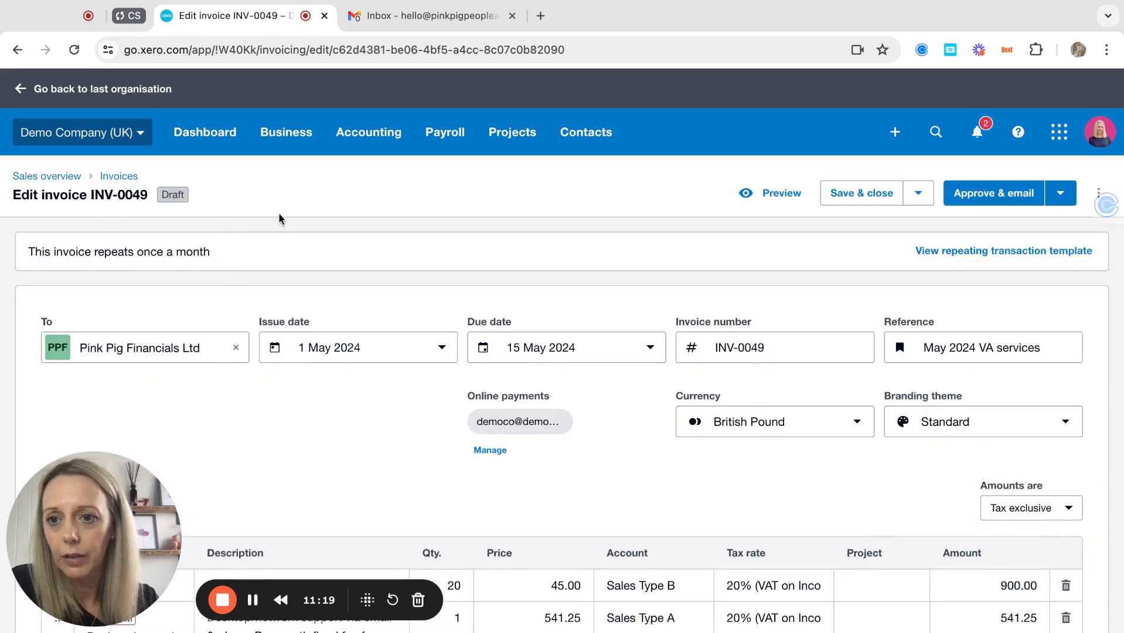
pyautogui.scroll(-5, 255, 409)
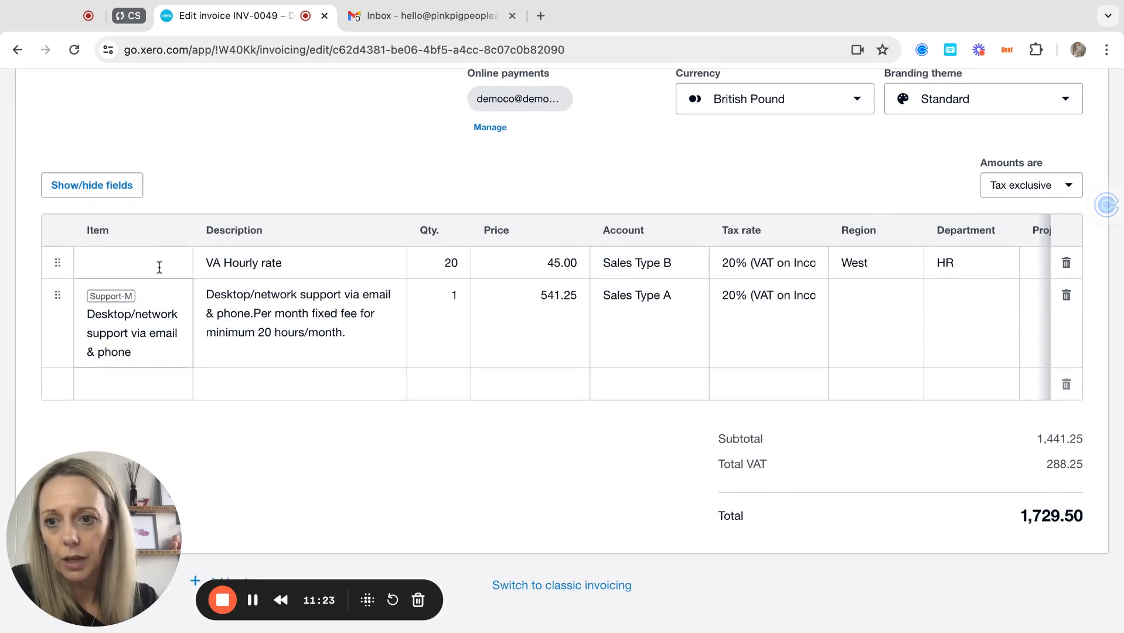
pyautogui.scroll(4, 158, 258)
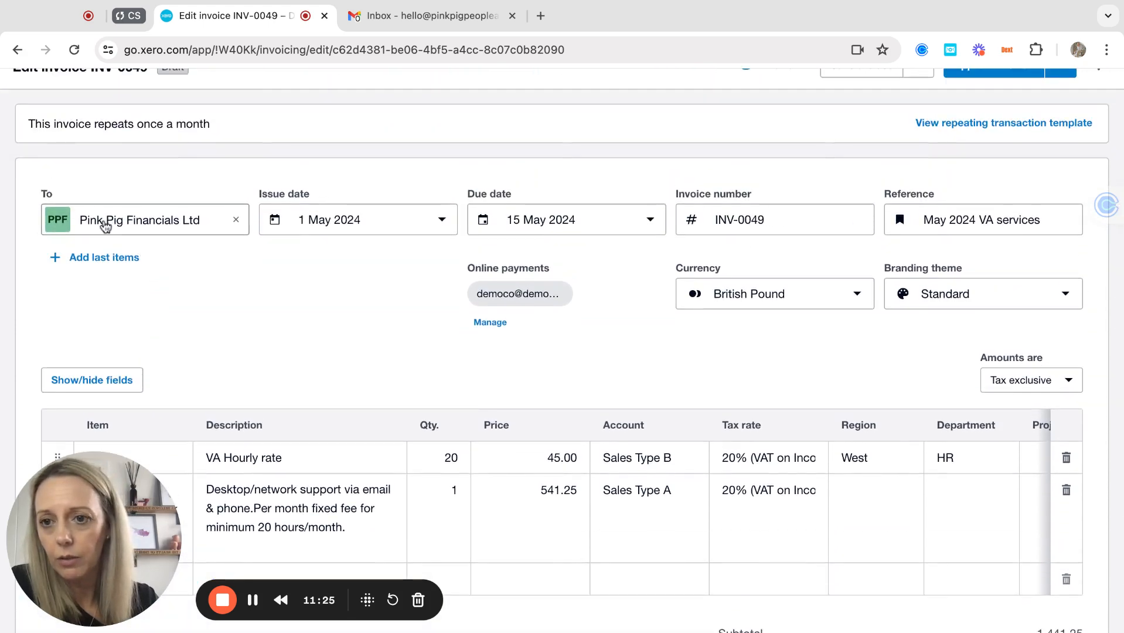
pyautogui.moveTo(106, 222)
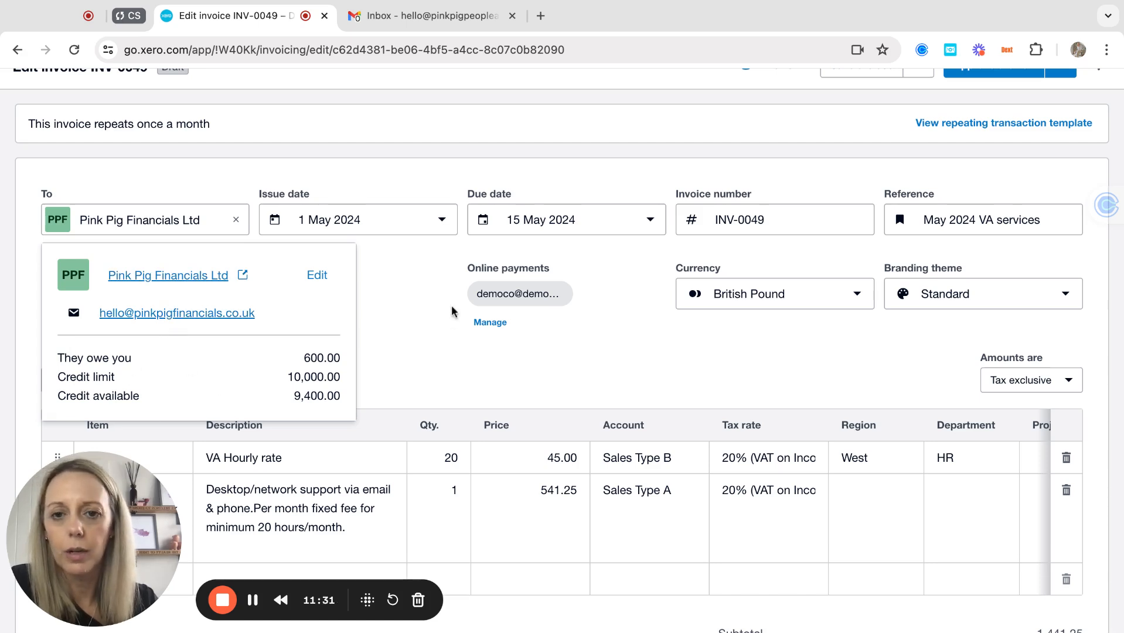
pyautogui.scroll(1, 415, 284)
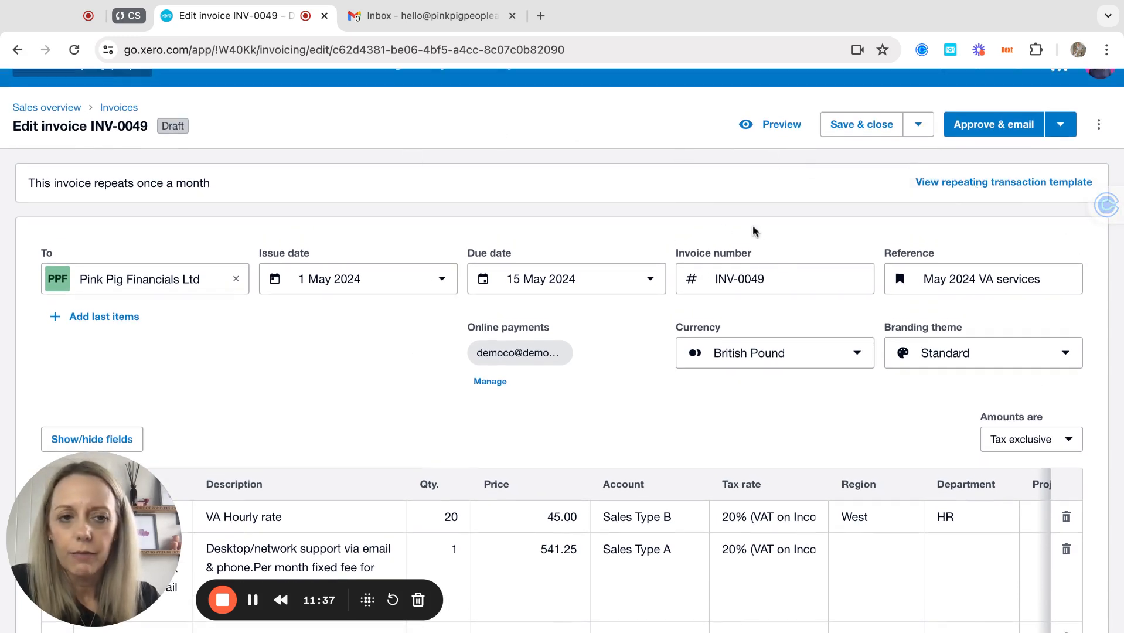
# View the repeating transaction template behind the May 2024 VA services invoice and return to the repeating invoices list.
pyautogui.click(967, 188)
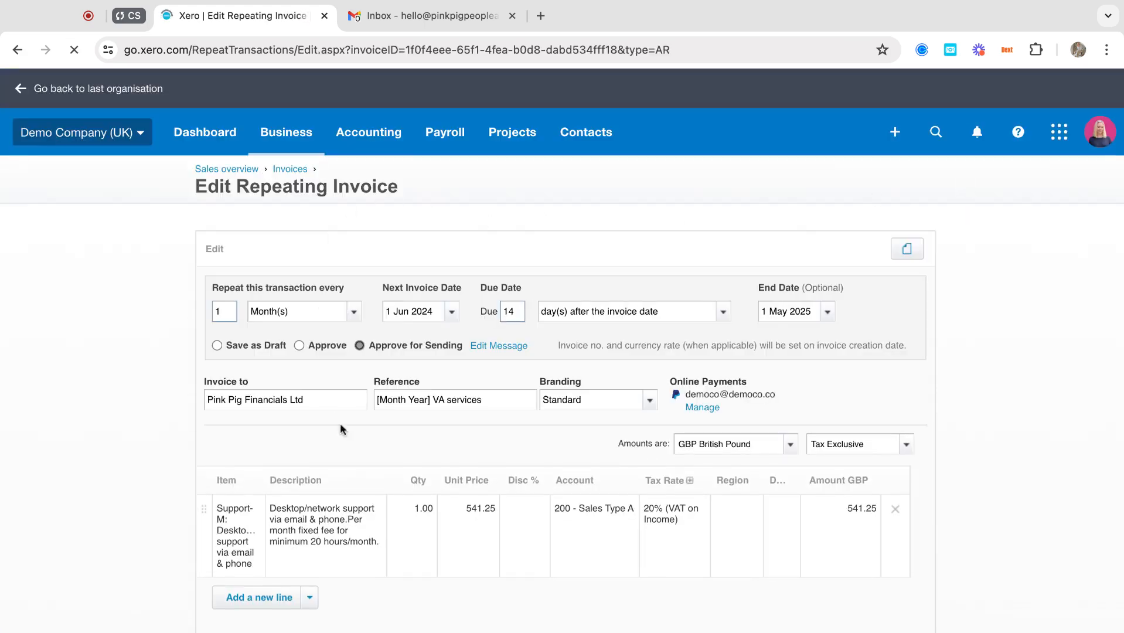
pyautogui.scroll(-2, 390, 352)
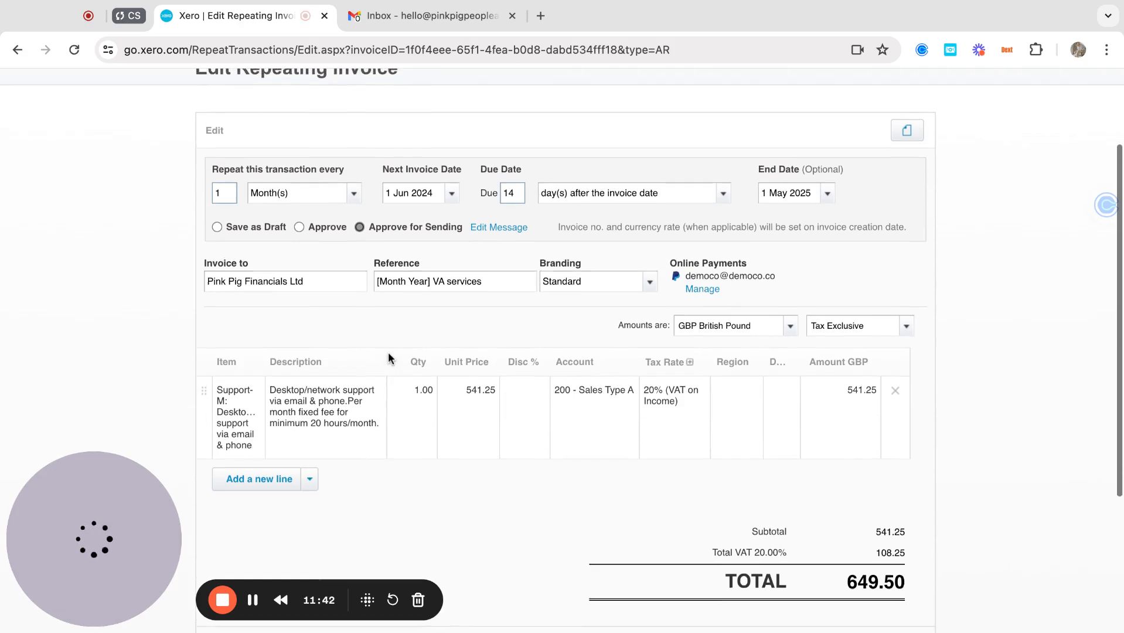
pyautogui.scroll(2, 388, 358)
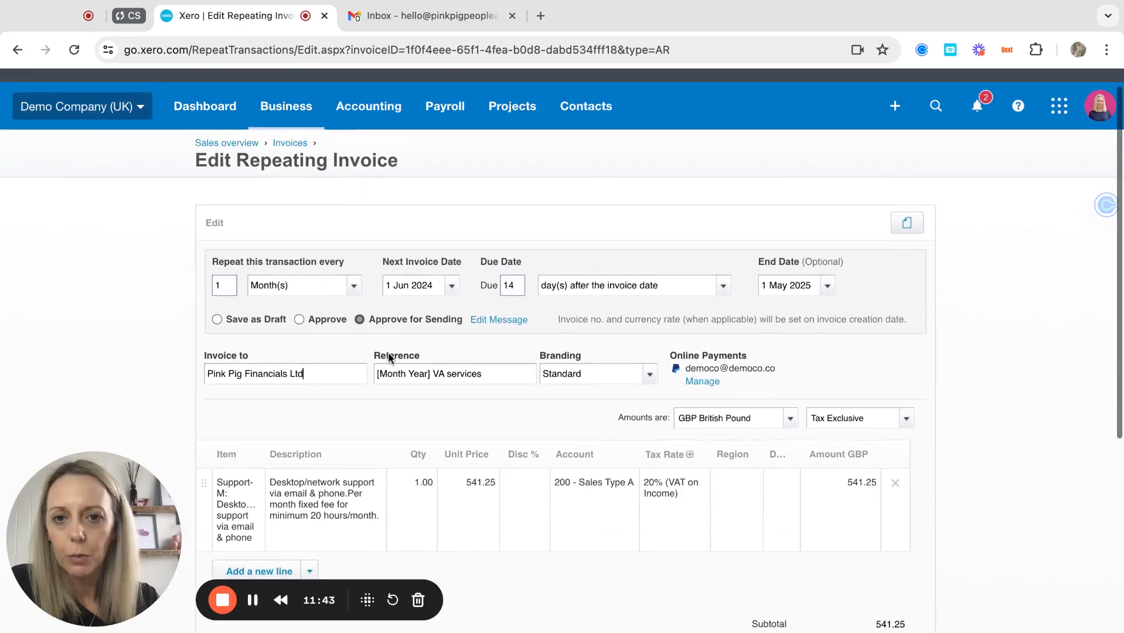
pyautogui.click(296, 146)
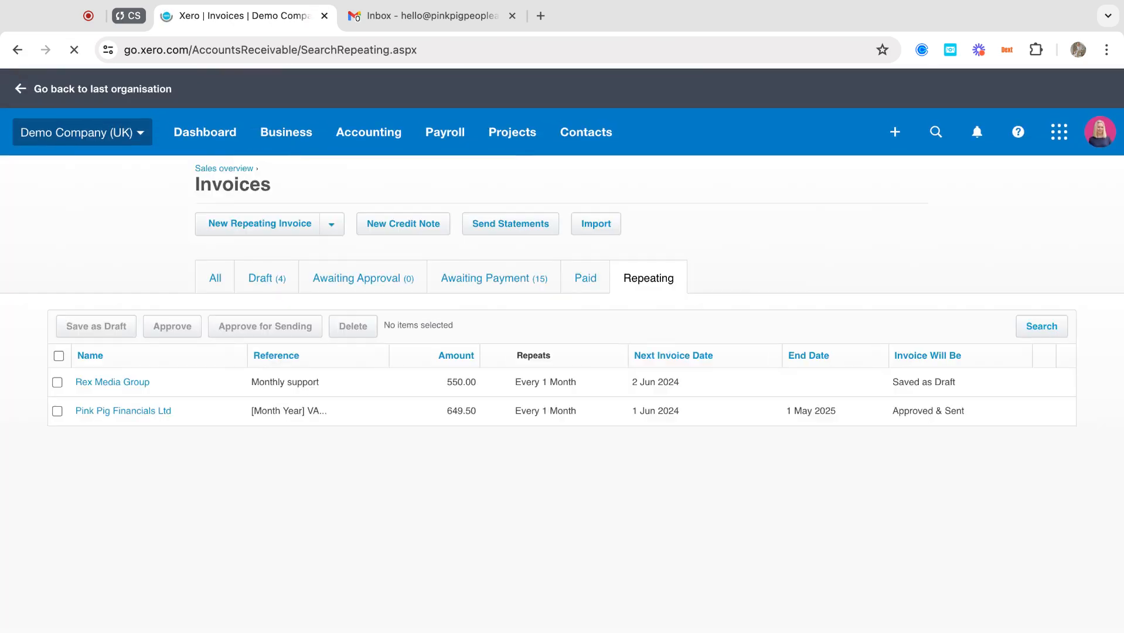